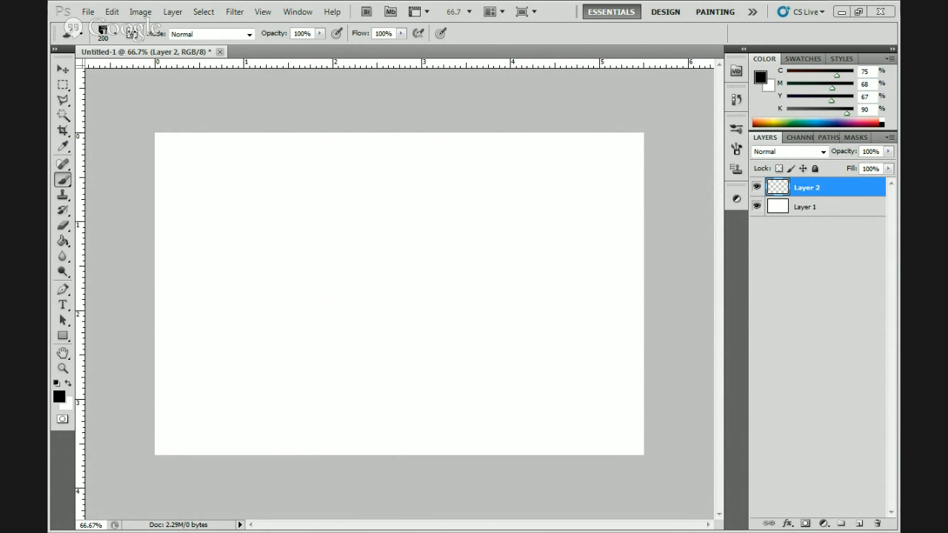
# Step: Stamp the custom 200 px brush shape once in the canvas's upper-left corner on Layer 2
pyautogui.click(368, 301)
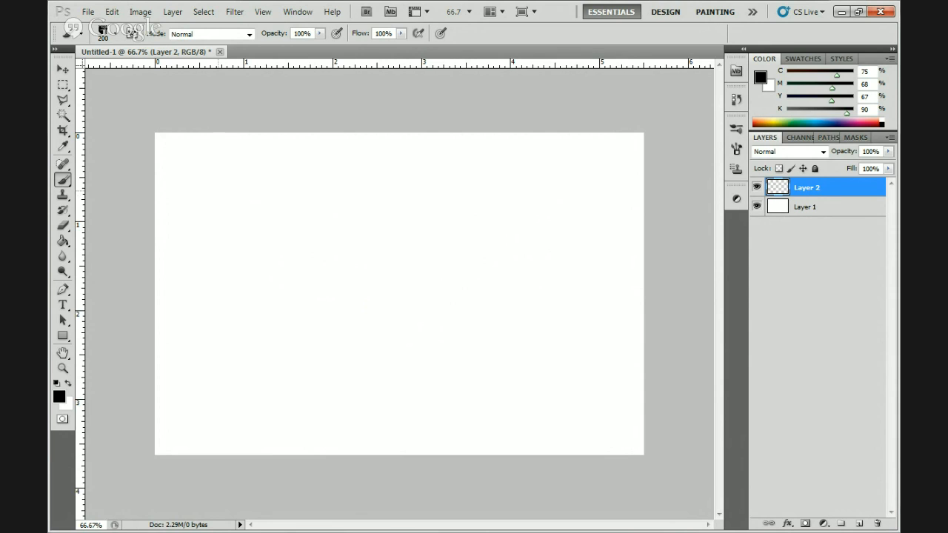
pyautogui.rightClick(239, 251)
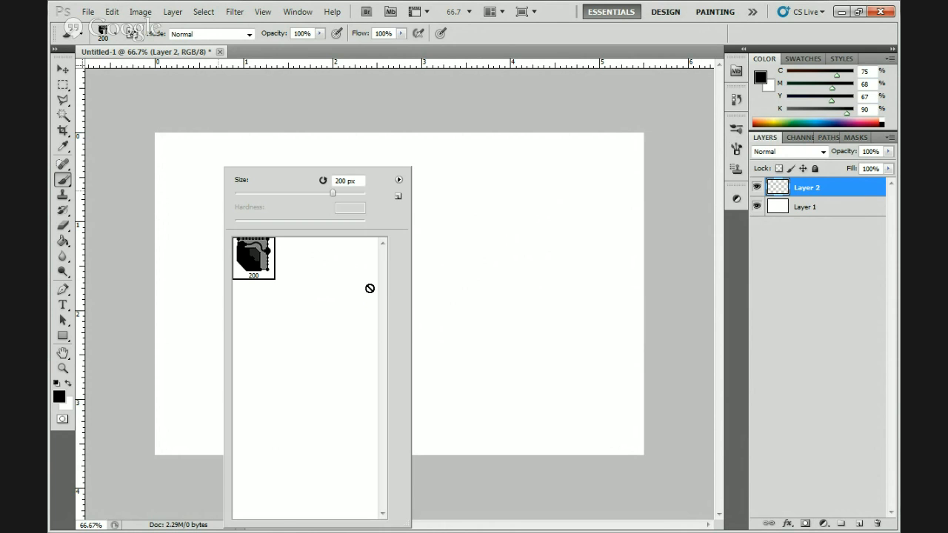
pyautogui.click(630, 352)
pyautogui.click(213, 192)
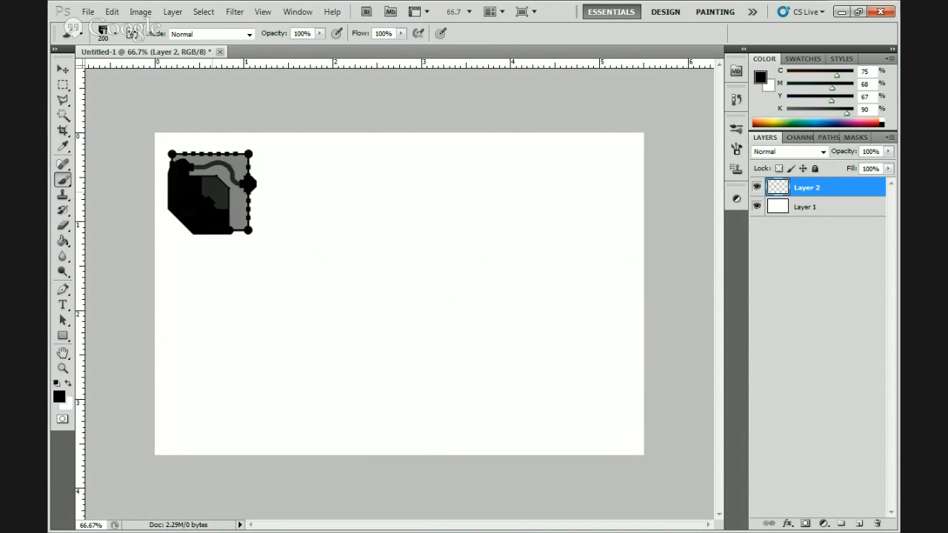
# Step: Try stamping three more copies of the brush shape in a row beside the first, and undo them
pyautogui.click(314, 193)
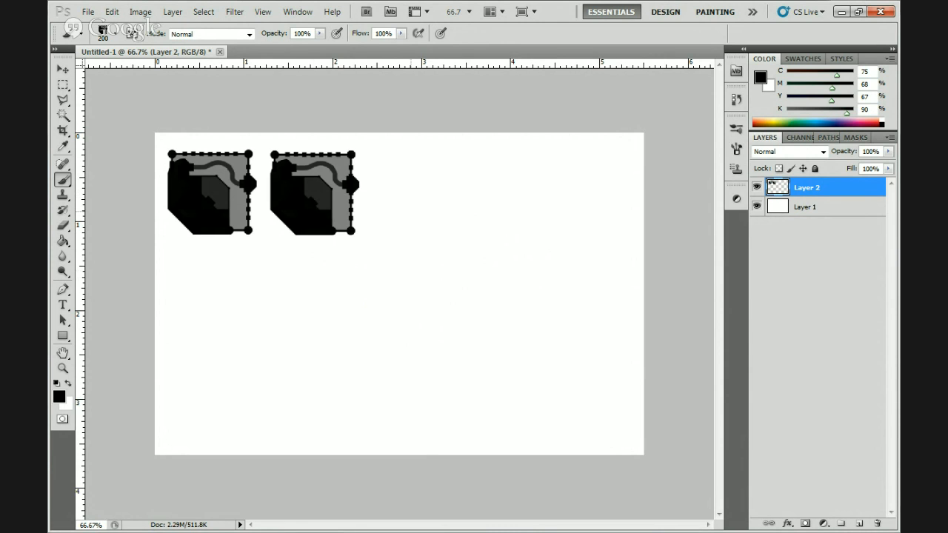
pyautogui.click(412, 197)
pyautogui.click(510, 197)
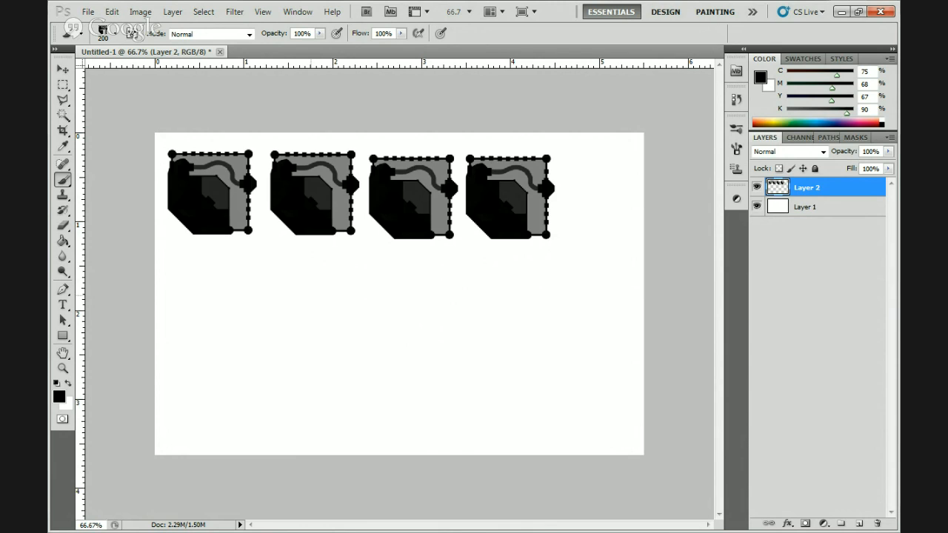
pyautogui.hotkey('ctrl', 'alt', 'z')
pyautogui.hotkey('ctrl', 'alt', 'z')
pyautogui.hotkey('ctrl', 'alt', 'z')
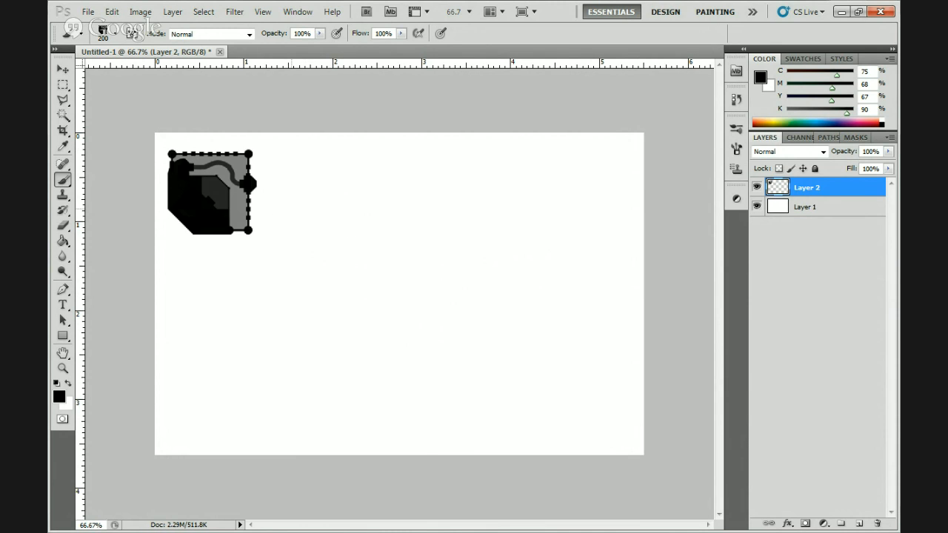
# Step: Try a short vertical stroke beside the stamped shape with the brush reduced to 20 px, and undo it
pyautogui.press('[')
pyautogui.press('[')
pyautogui.press('[')
pyautogui.press('[')
pyautogui.press('[')
pyautogui.press('[')
pyautogui.press('[')
pyautogui.press('[')
pyautogui.press('[')
pyautogui.press('[')
pyautogui.press('[')
pyautogui.press('[')
pyautogui.press('[')
pyautogui.press(']')
pyautogui.moveTo(280, 197); pyautogui.dragTo(281, 139)
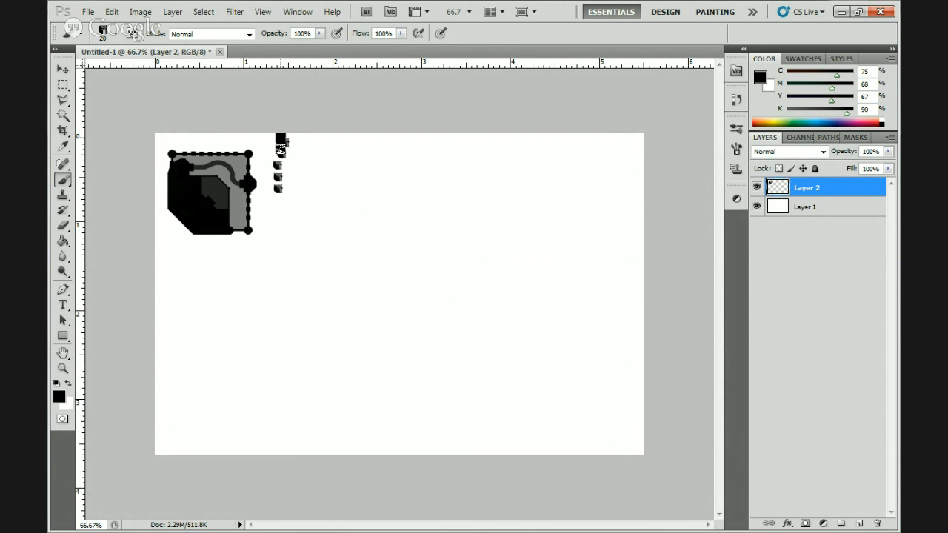
pyautogui.hotkey('ctrl', 'z')
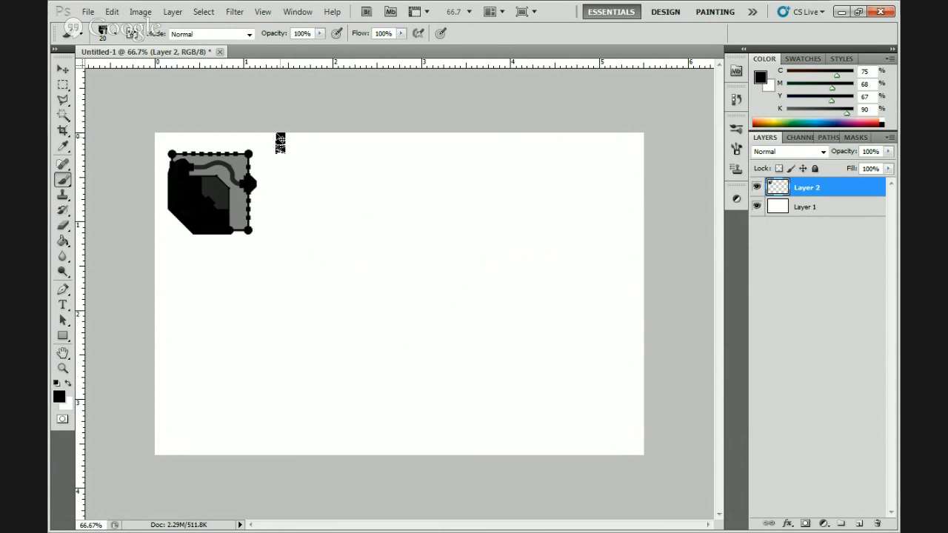
# Step: Select a winding diagonal strip with the Lasso, from the canvas's top edge beside the stamped shape to the lower-right part of its bottom edge
pyautogui.click(64, 100)
pyautogui.rightClick(64, 100)
pyautogui.click(112, 101)
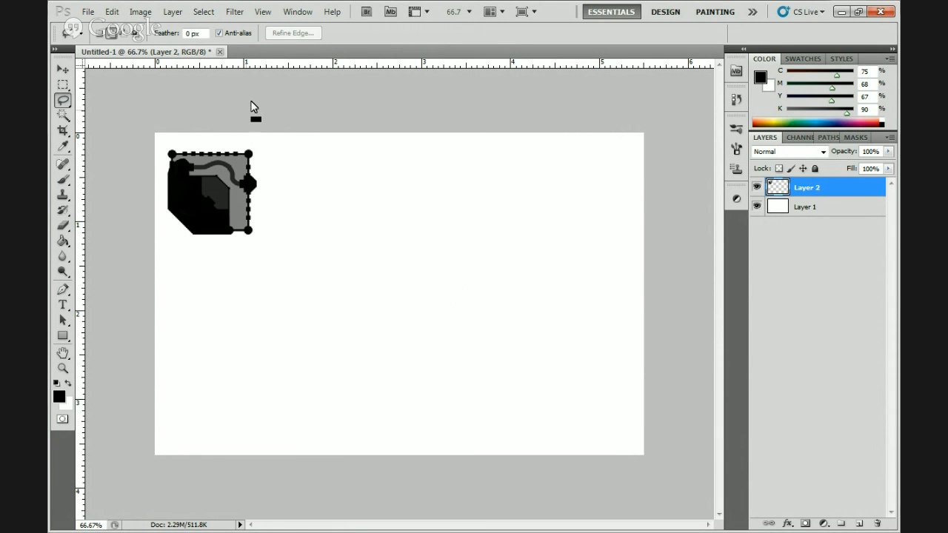
pyautogui.moveTo(239, 133)
pyautogui.mouseDown()
pyautogui.moveTo(275, 135)
pyautogui.moveTo(393, 313)
pyautogui.moveTo(491, 356)
pyautogui.moveTo(543, 481)
pyautogui.moveTo(539, 405)
pyautogui.moveTo(482, 285)
pyautogui.moveTo(396, 274)
pyautogui.moveTo(325, 178)
pyautogui.moveTo(309, 100)
pyautogui.moveTo(177, 110)
pyautogui.mouseUp()
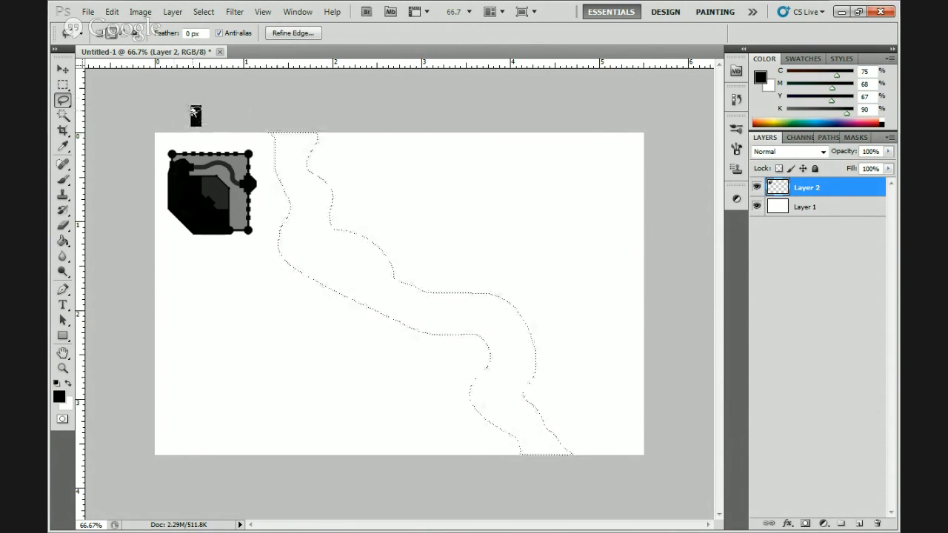
# Step: Set the foreground colour's K value to 38%, fill the winding strip with it and deselect
pyautogui.moveTo(814, 112); pyautogui.dragTo(808, 112)
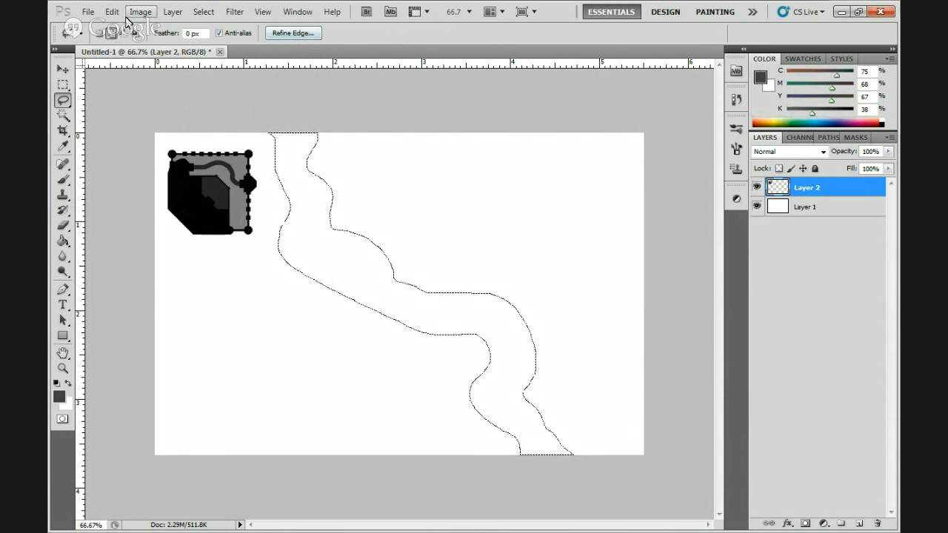
pyautogui.press('g')
pyautogui.click(341, 258)
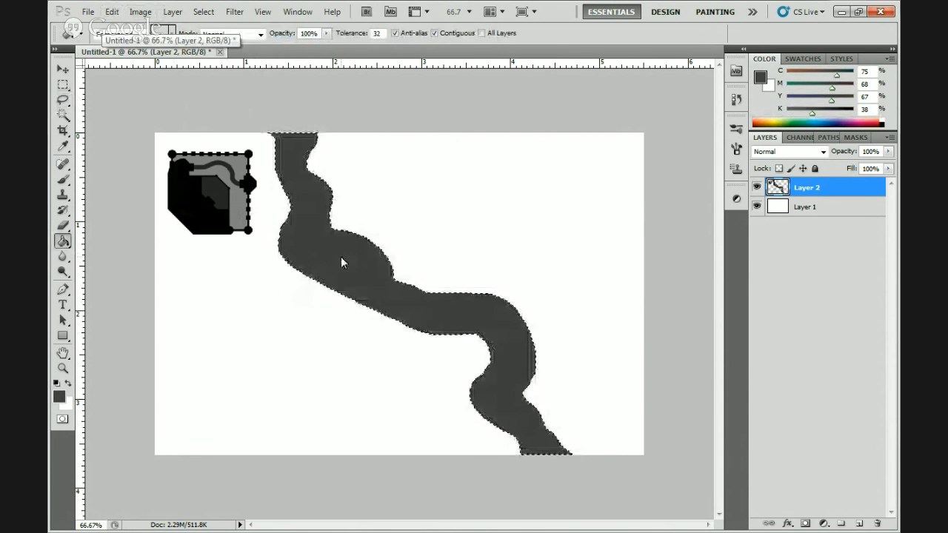
pyautogui.hotkey('ctrl', 'd')
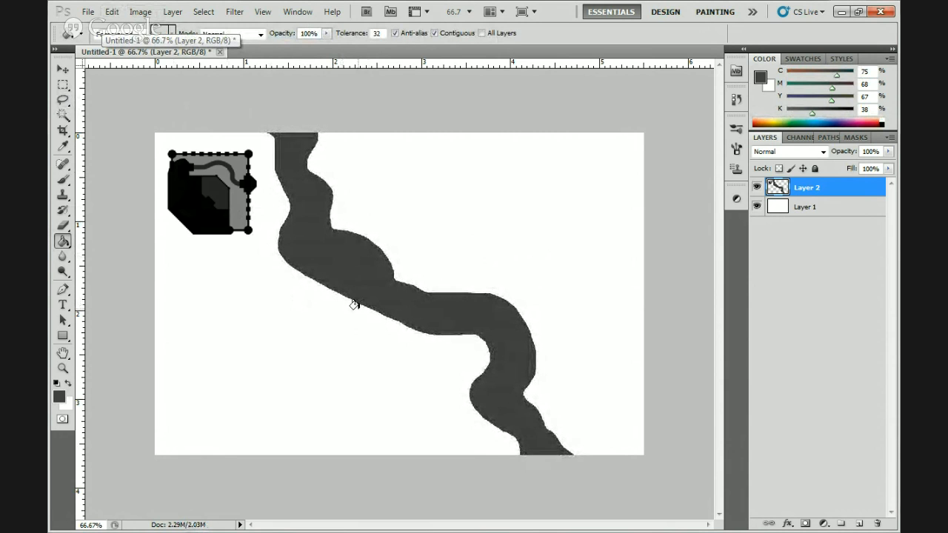
# Step: Restore the default black foreground for the Brush and return the custom tip to 200 px
pyautogui.press('b')
pyautogui.click(54, 383)
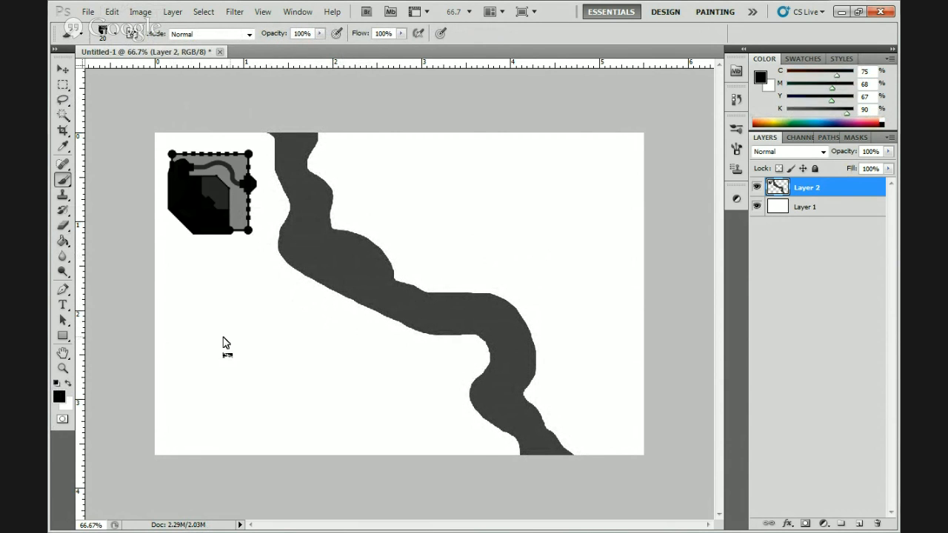
pyautogui.rightClick(234, 305)
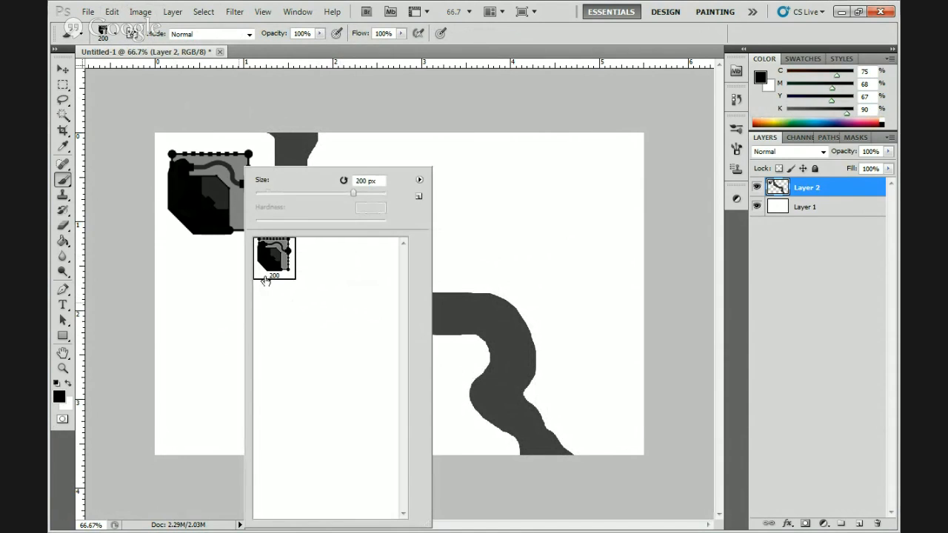
pyautogui.click(173, 323)
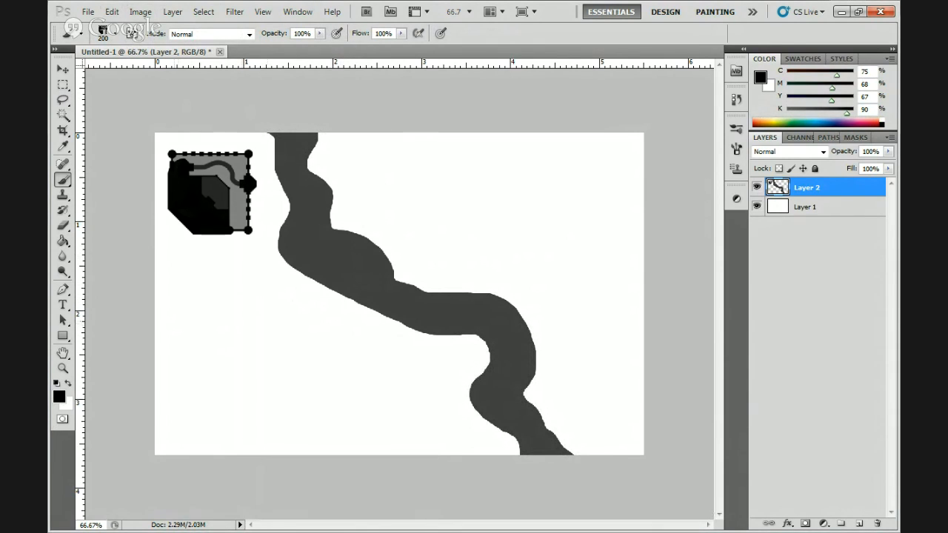
# Step: Try stamping three unrotated copies of the brush shape along the lower-left side of the grey strip, and undo them
pyautogui.click(223, 290)
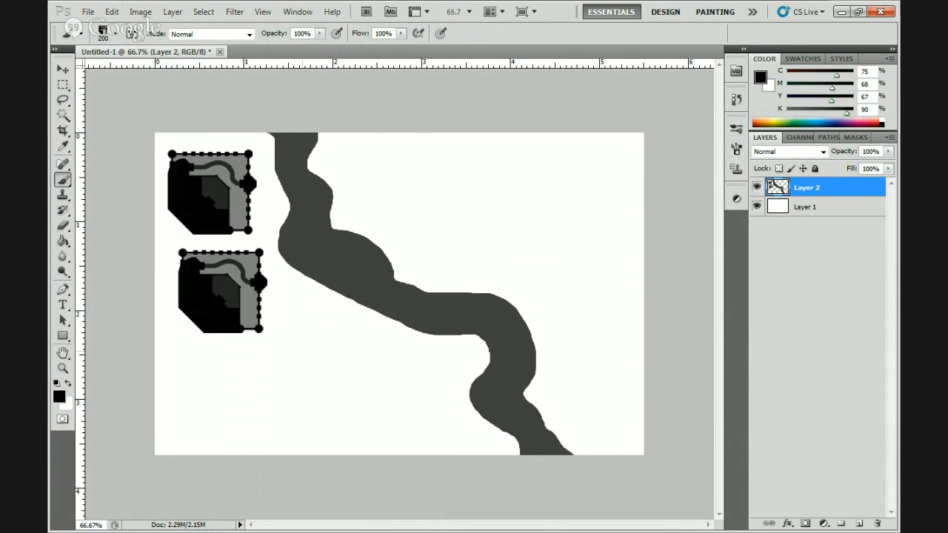
pyautogui.click(318, 354)
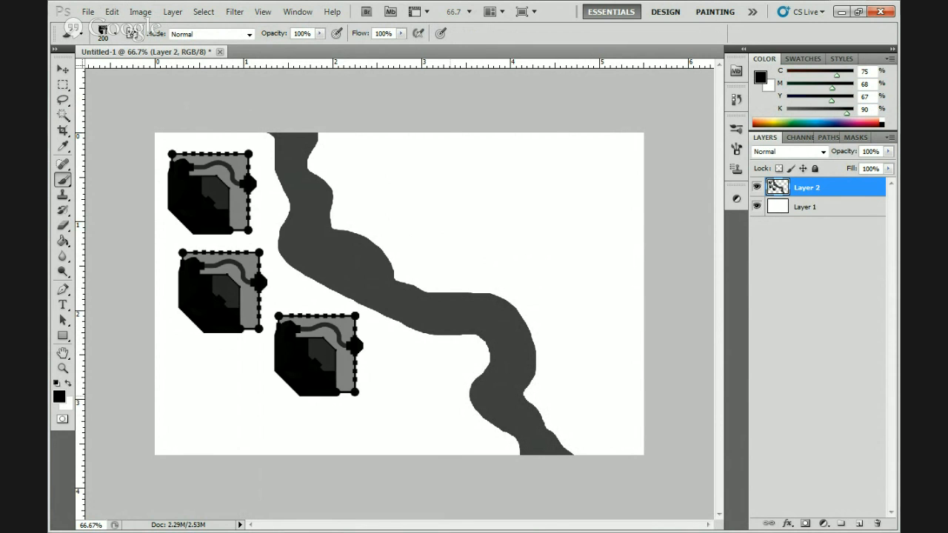
pyautogui.click(419, 387)
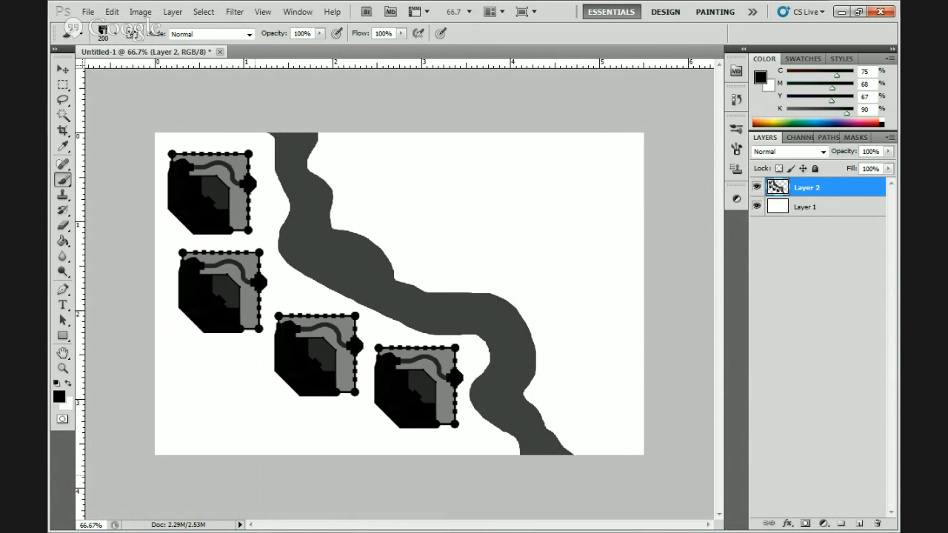
pyautogui.hotkey('ctrl', 'alt', 'z')
pyautogui.hotkey('ctrl', 'alt', 'z')
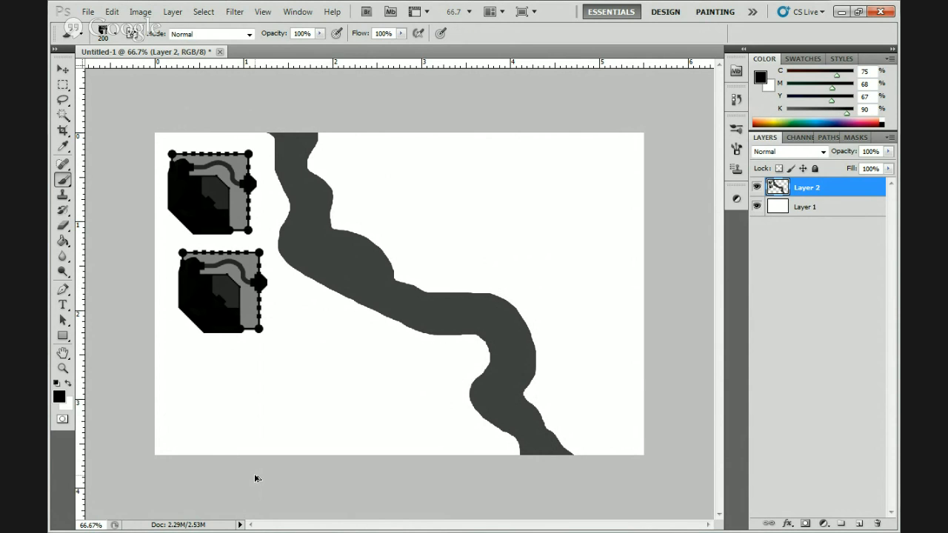
pyautogui.hotkey('ctrl', 'alt', 'z')
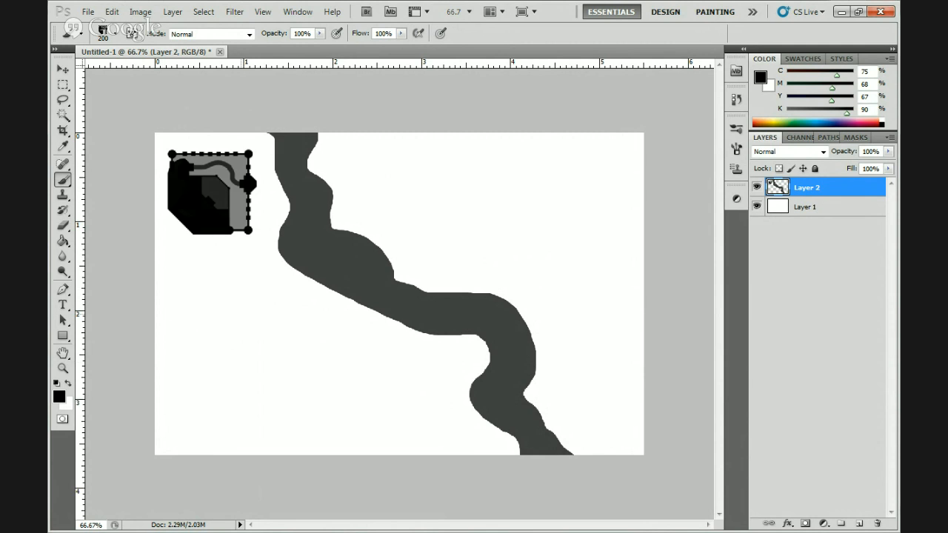
# Step: Set the brush tip angle to 45° and stamp one rotated copy below the first shape, beside the grey strip
pyautogui.click(736, 150)
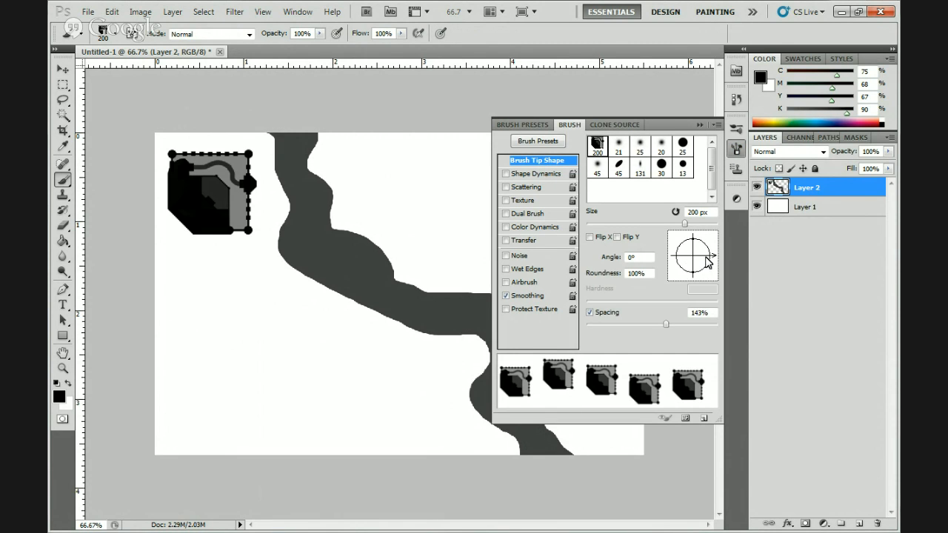
pyautogui.moveTo(709, 256)
pyautogui.mouseDown()
pyautogui.moveTo(699, 236)
pyautogui.moveTo(682, 247)
pyautogui.moveTo(722, 247)
pyautogui.moveTo(725, 270)
pyautogui.moveTo(705, 287)
pyautogui.moveTo(671, 267)
pyautogui.moveTo(698, 265)
pyautogui.moveTo(696, 237)
pyautogui.moveTo(722, 266)
pyautogui.mouseUp()
pyautogui.click(605, 254)
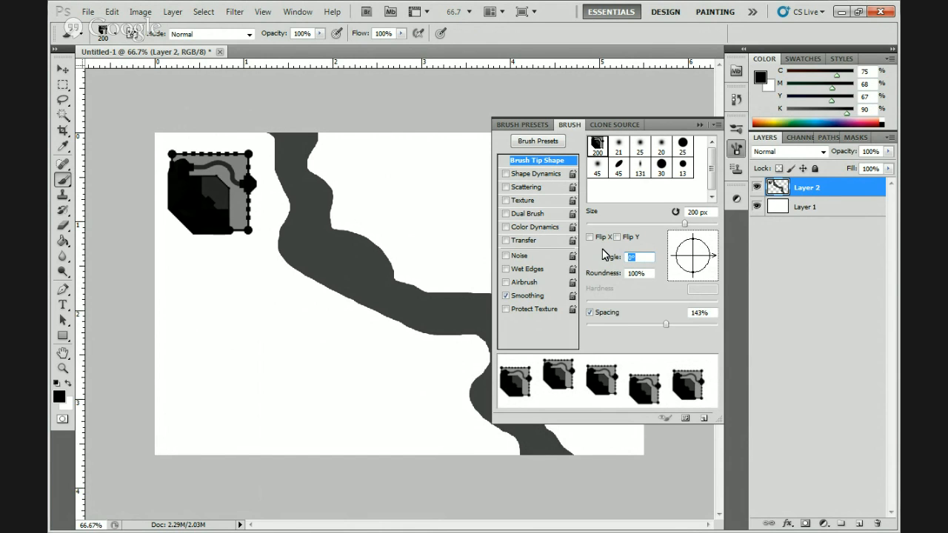
pyautogui.write('45')
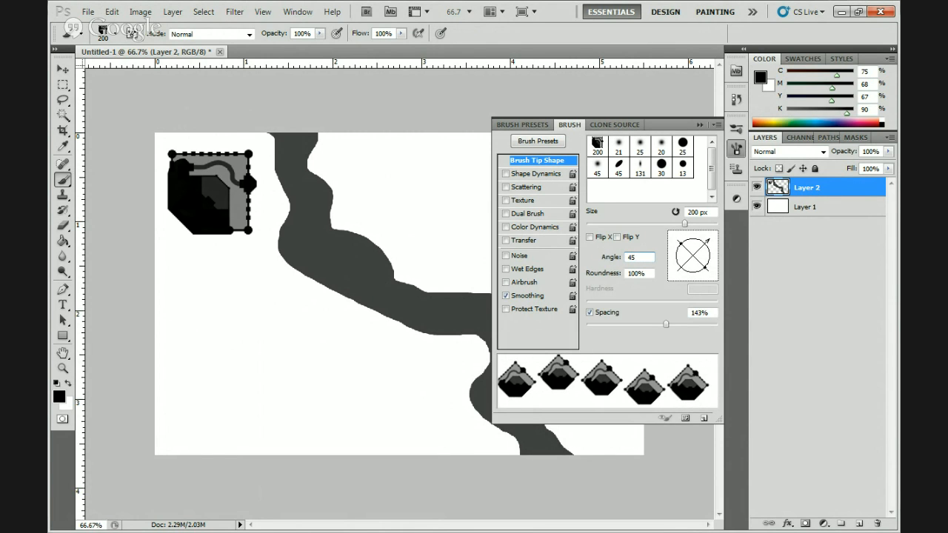
pyautogui.click(248, 289)
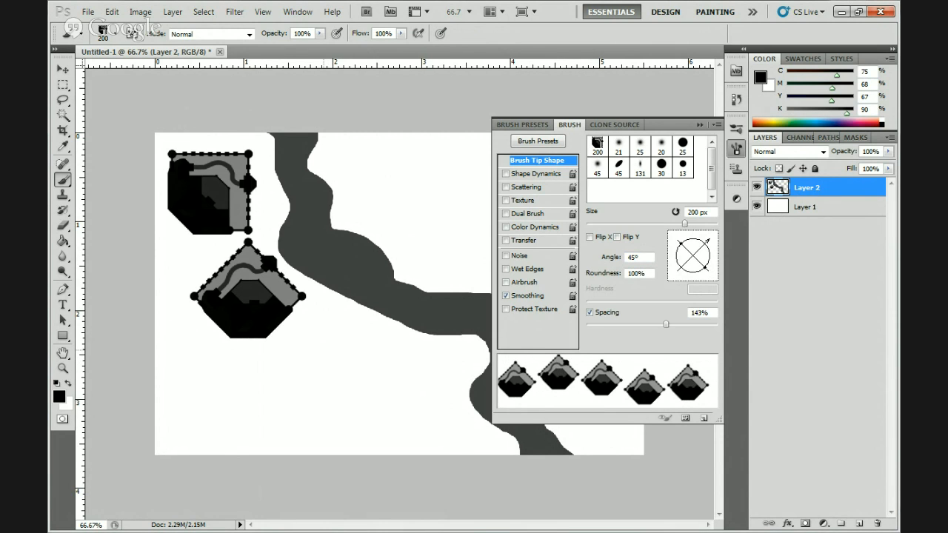
pyautogui.click(323, 341)
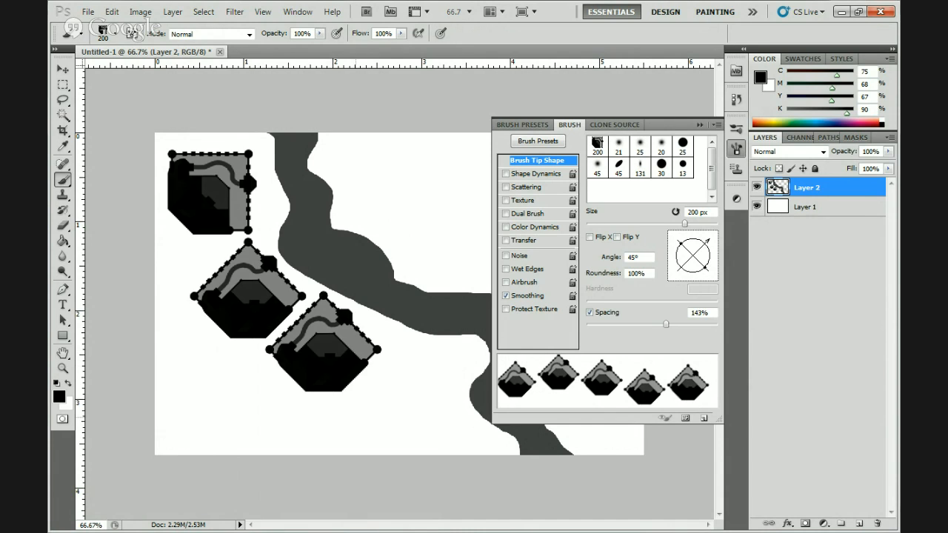
pyautogui.hotkey('ctrl', 'z')
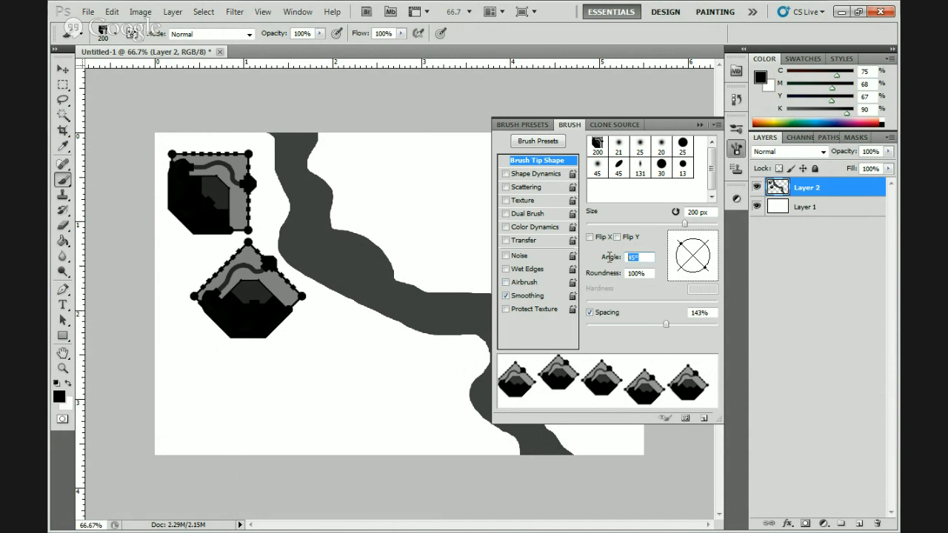
# Step: Set the brush tip angle to 60° and stamp a copy further down the lower-left side of the grey strip
pyautogui.click(634, 257)
pyautogui.moveTo(634, 257); pyautogui.dragTo(612, 259)
pyautogui.click(637, 259)
pyautogui.moveTo(707, 241)
pyautogui.mouseDown()
pyautogui.moveTo(695, 234)
pyautogui.moveTo(705, 240)
pyautogui.mouseUp()
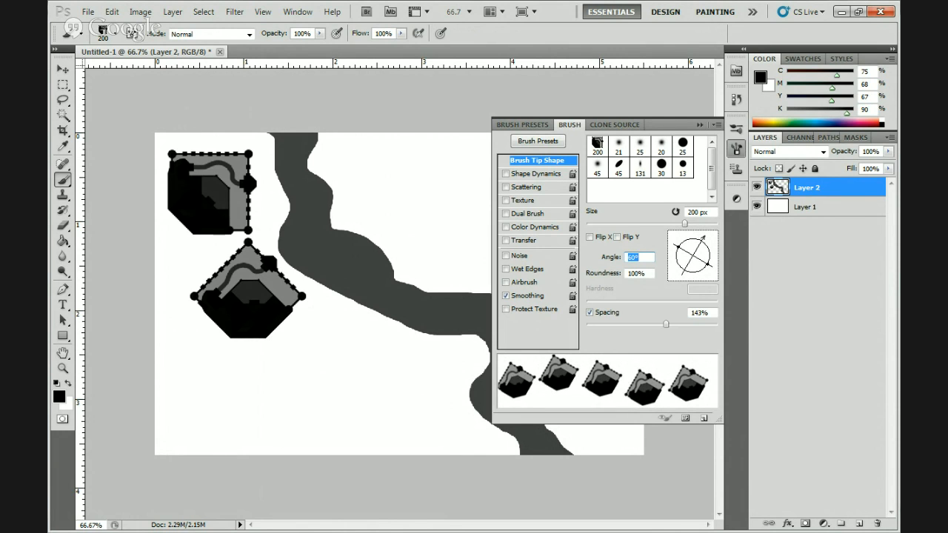
pyautogui.click(336, 344)
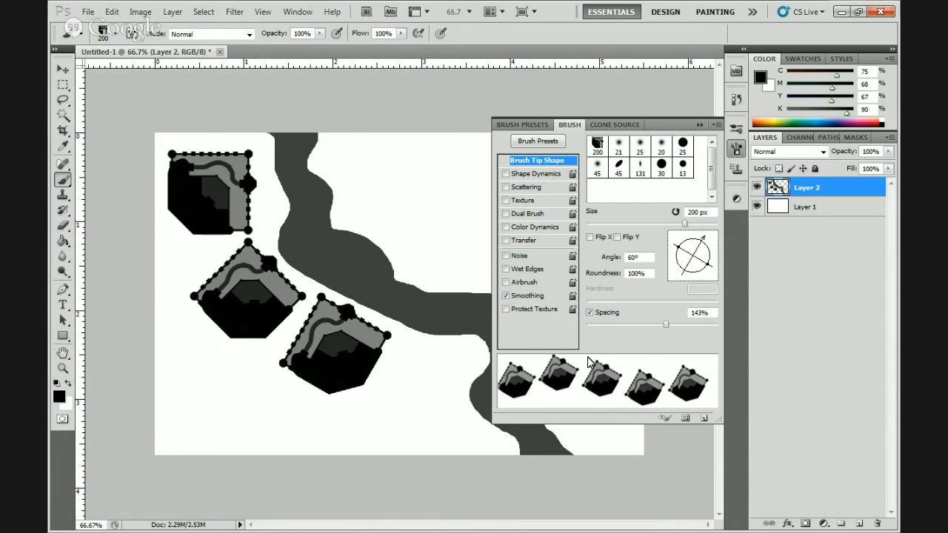
# Step: Set the brush tip angle to -112° and stamp a copy on the upper-right side of the grey strip
pyautogui.click(637, 257)
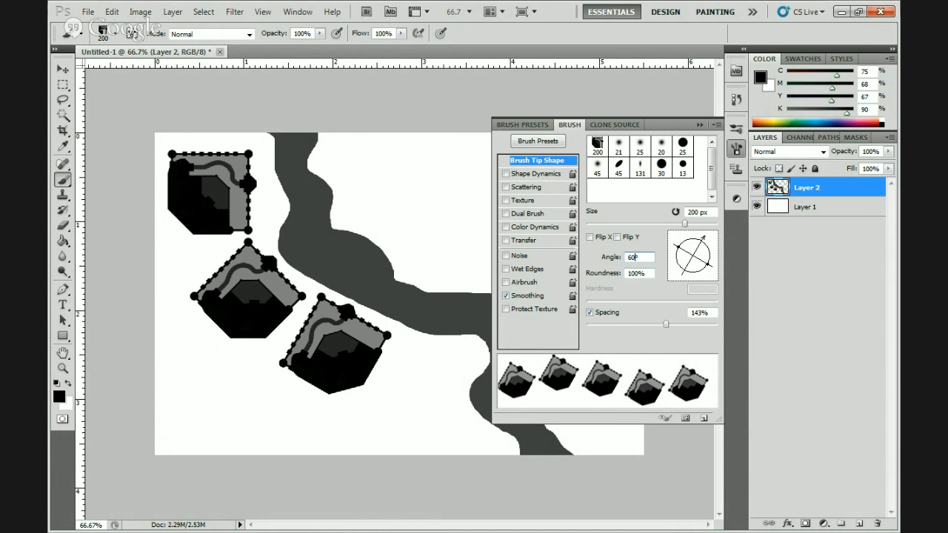
pyautogui.press('Down')
pyautogui.press('Down')
pyautogui.press('Down')
pyautogui.press('Down')
pyautogui.press('Down')
pyautogui.press('Down')
pyautogui.press('Down')
pyautogui.press('Down')
pyautogui.press('Down')
pyautogui.press('Down')
pyautogui.press('Down')
pyautogui.press('Down')
pyautogui.press('Down')
pyautogui.press('Down')
pyautogui.press('Down')
pyautogui.press('Down')
pyautogui.press('Down')
pyautogui.press('Down')
pyautogui.press('Down')
pyautogui.press('Down')
pyautogui.press('Down')
pyautogui.press('Down')
pyautogui.press('Down')
pyautogui.press('Down')
pyautogui.press('Down')
pyautogui.press('Down')
pyautogui.press('Down')
pyautogui.press('Down')
pyautogui.press('Down')
pyautogui.press('Down')
pyautogui.press('Down')
pyautogui.press('Down')
pyautogui.press('Down')
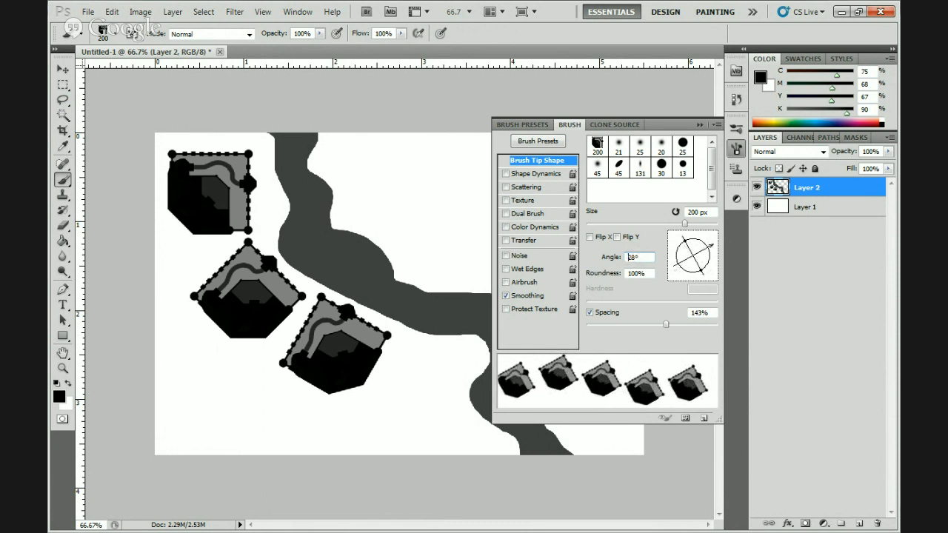
pyautogui.press('Down')
pyautogui.press('Down')
pyautogui.press('Down')
pyautogui.press('Down')
pyautogui.press('Down')
pyautogui.press('Down')
pyautogui.press('Down')
pyautogui.press('Down')
pyautogui.press('Down')
pyautogui.press('Down')
pyautogui.press('Down')
pyautogui.press('Down')
pyautogui.press('Down')
pyautogui.press('Down')
pyautogui.press('Down')
pyautogui.press('Down')
pyautogui.press('Down')
pyautogui.press('Down')
pyautogui.press('Down')
pyautogui.press('Down')
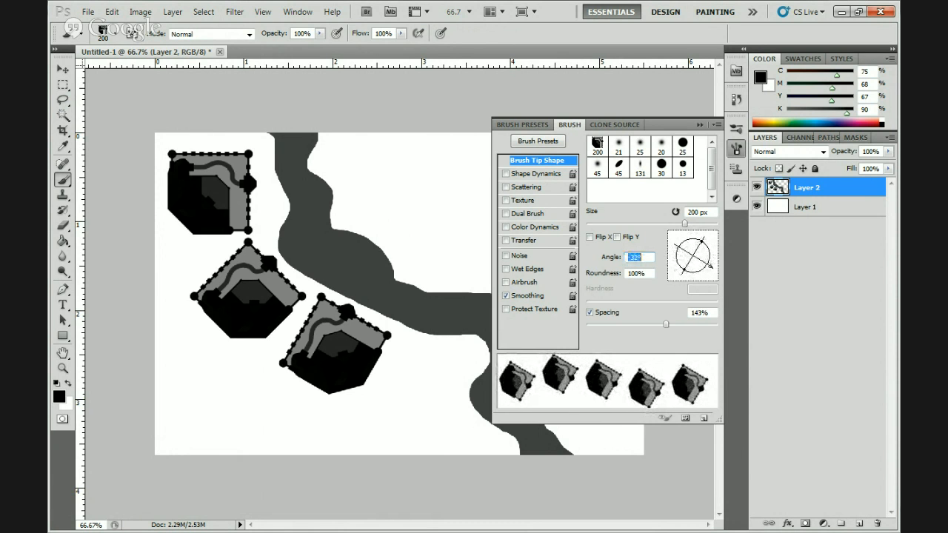
pyautogui.press('Down')
pyautogui.press('Down')
pyautogui.press('Down')
pyautogui.press('Down')
pyautogui.press('Down')
pyautogui.press('Down')
pyautogui.press('Down')
pyautogui.press('Down')
pyautogui.press('Down')
pyautogui.press('Down')
pyautogui.press('Down')
pyautogui.press('Down')
pyautogui.press('Down')
pyautogui.press('Down')
pyautogui.press('Down')
pyautogui.press('Down')
pyautogui.press('Down')
pyautogui.press('Down')
pyautogui.press('Down')
pyautogui.press('Down')
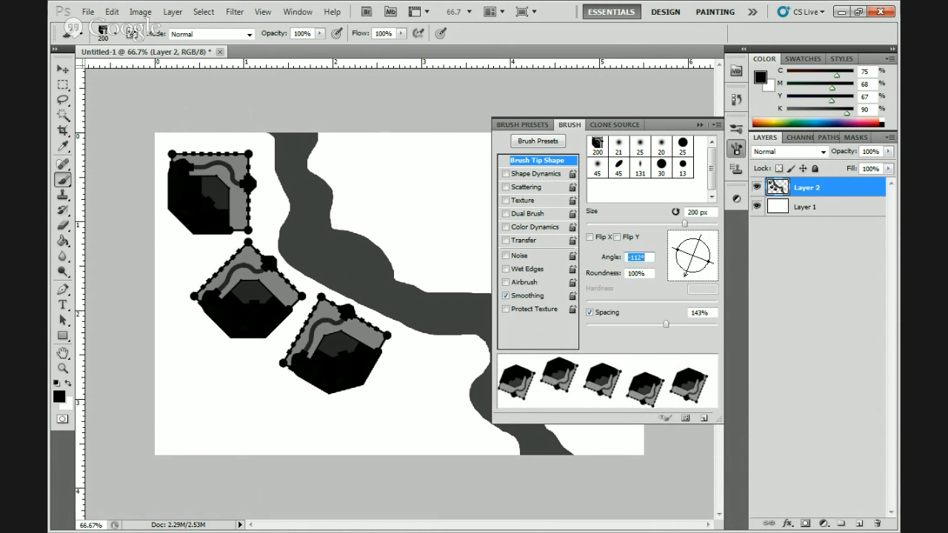
pyautogui.click(388, 196)
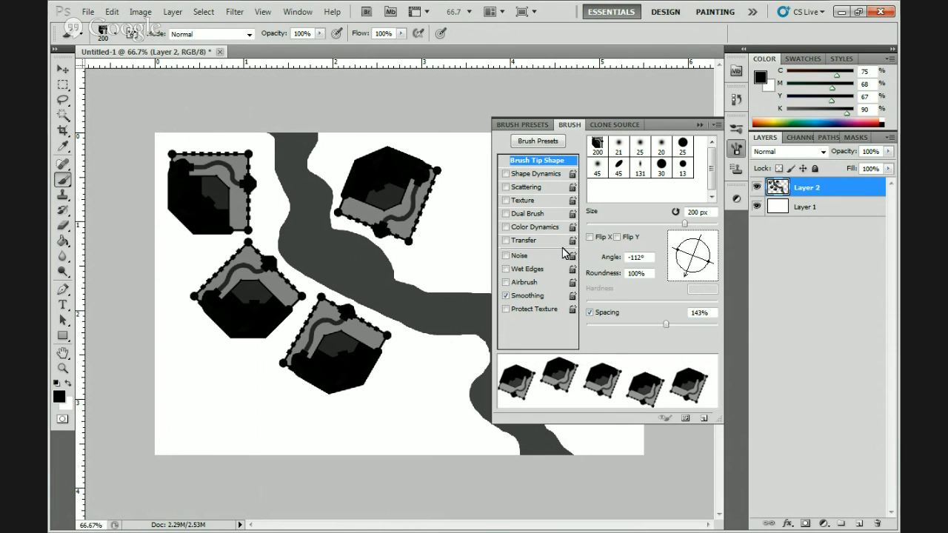
# Step: Set the brush tip angle to -99° and stamp a copy further along the upper-right side of the grey strip, then collapse the brush settings
pyautogui.click(629, 257)
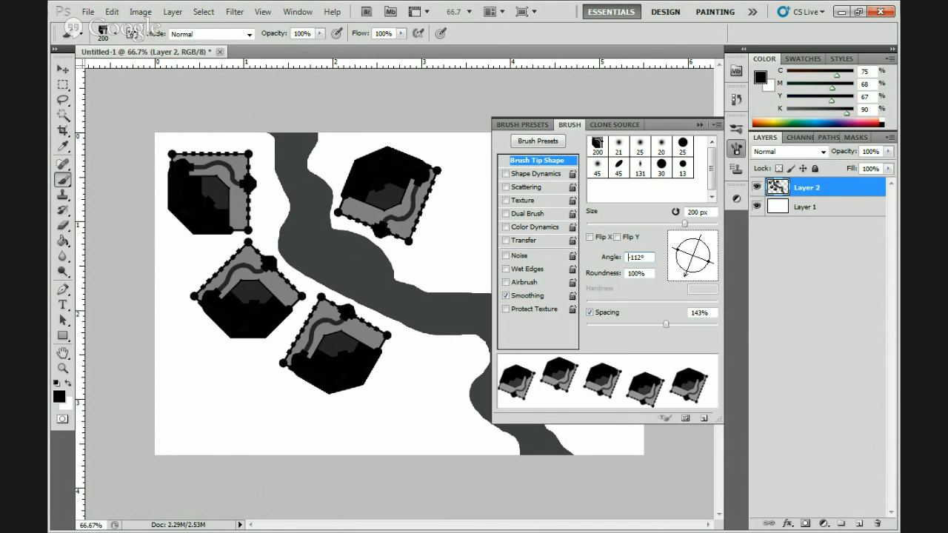
pyautogui.press('Up')
pyautogui.press('Up')
pyautogui.press('Up')
pyautogui.press('Up')
pyautogui.press('Up')
pyautogui.press('Up')
pyautogui.press('Up')
pyautogui.press('Up')
pyautogui.press('Up')
pyautogui.press('Up')
pyautogui.press('Up')
pyautogui.press('Up')
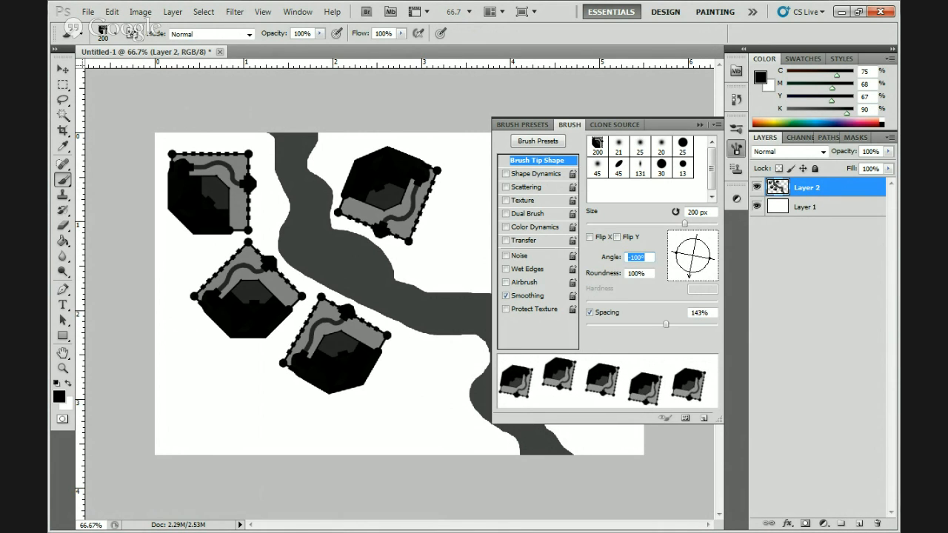
pyautogui.press('Up')
pyautogui.click(463, 246)
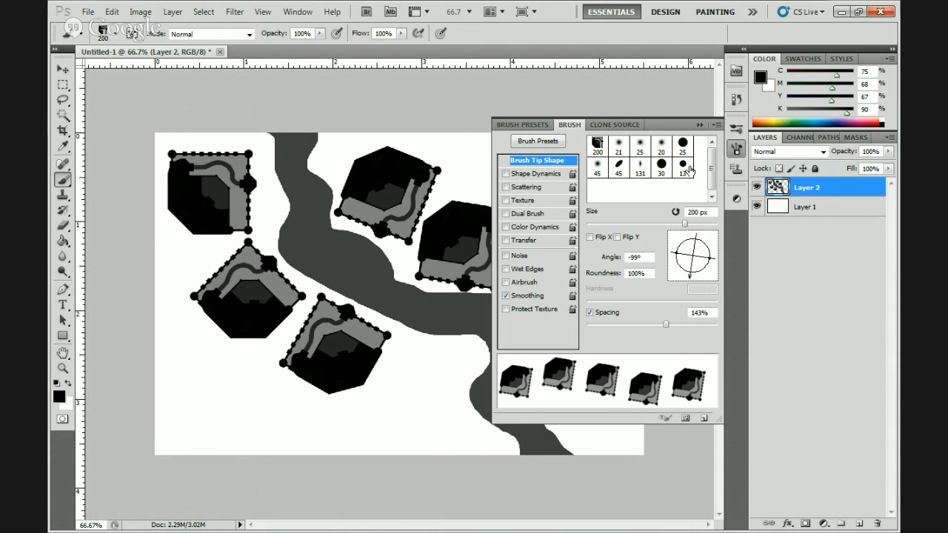
pyautogui.click(735, 148)
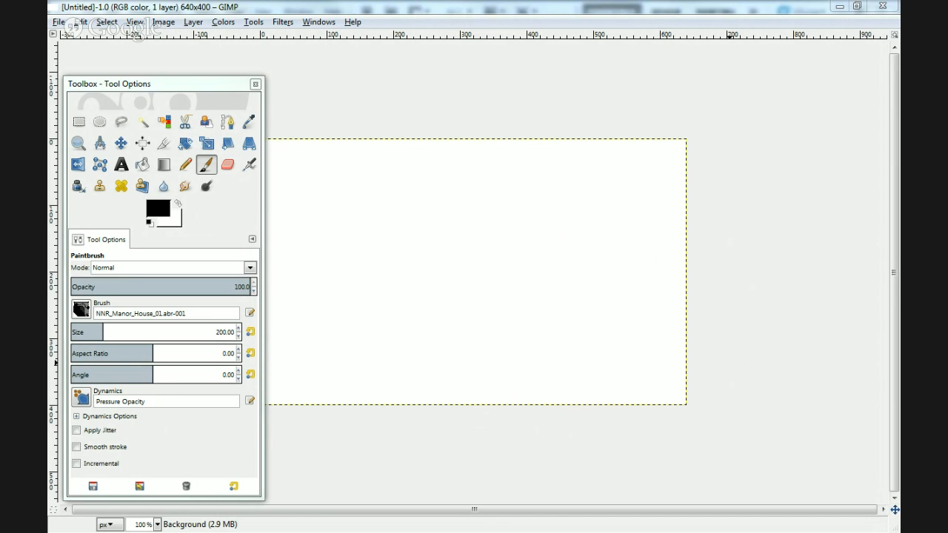
# Step: Switch to GIMP and try stamping one unrotated copy of the manor house brush on the blank canvas, and undo it
pyautogui.click(410, 246)
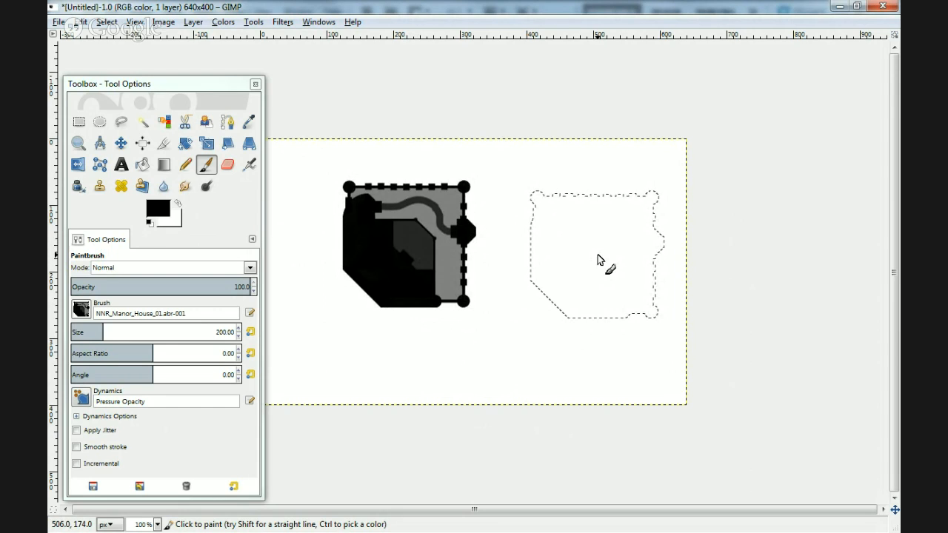
pyautogui.hotkey('ctrl', 'z')
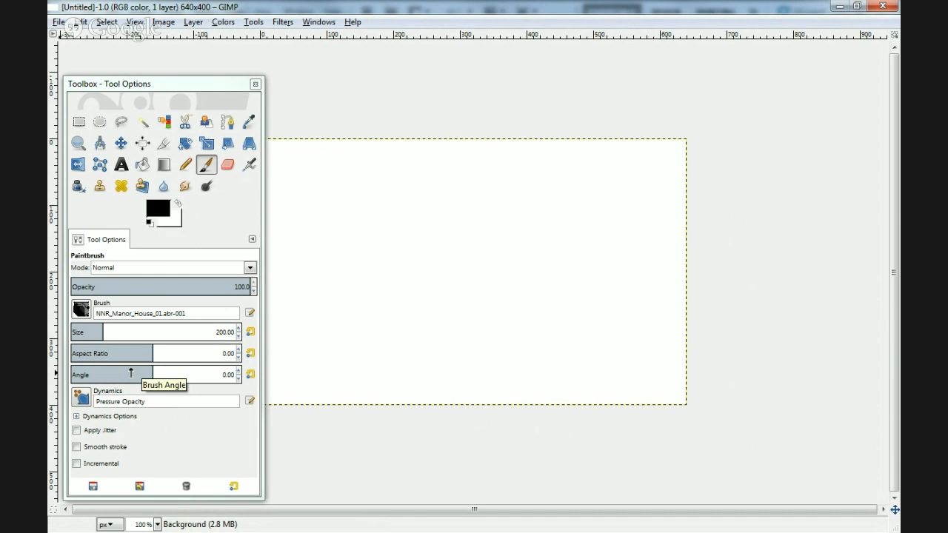
# Step: Try stamping one brush copy at angle 66.32 and another at angle -86.72 on the canvas, and undo both
pyautogui.moveTo(131, 374)
pyautogui.mouseDown()
pyautogui.moveTo(185, 373)
pyautogui.moveTo(89, 372)
pyautogui.moveTo(183, 373)
pyautogui.mouseUp()
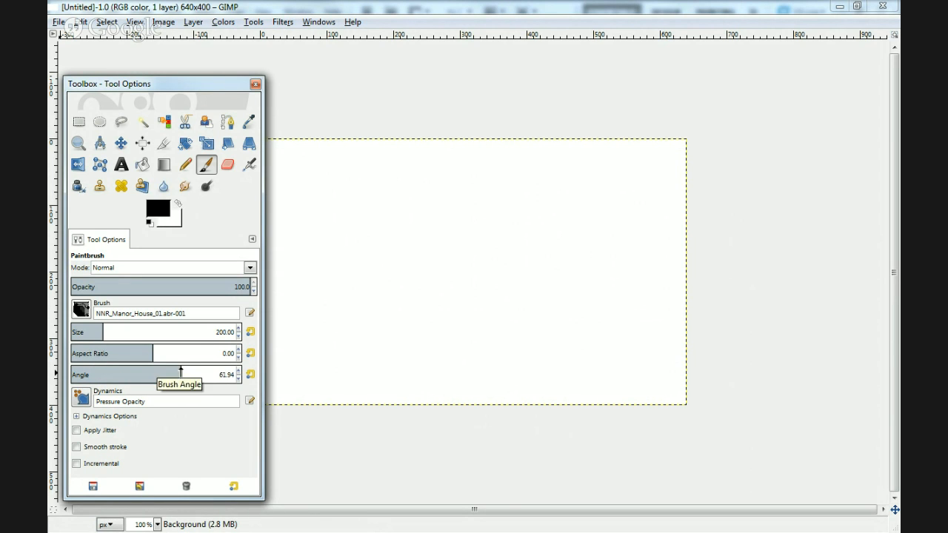
pyautogui.click(565, 244)
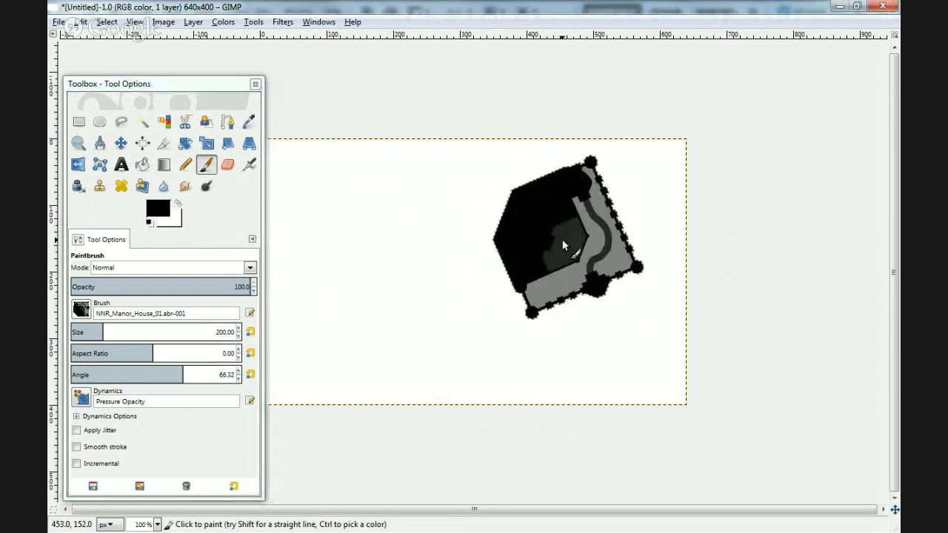
pyautogui.click(114, 373)
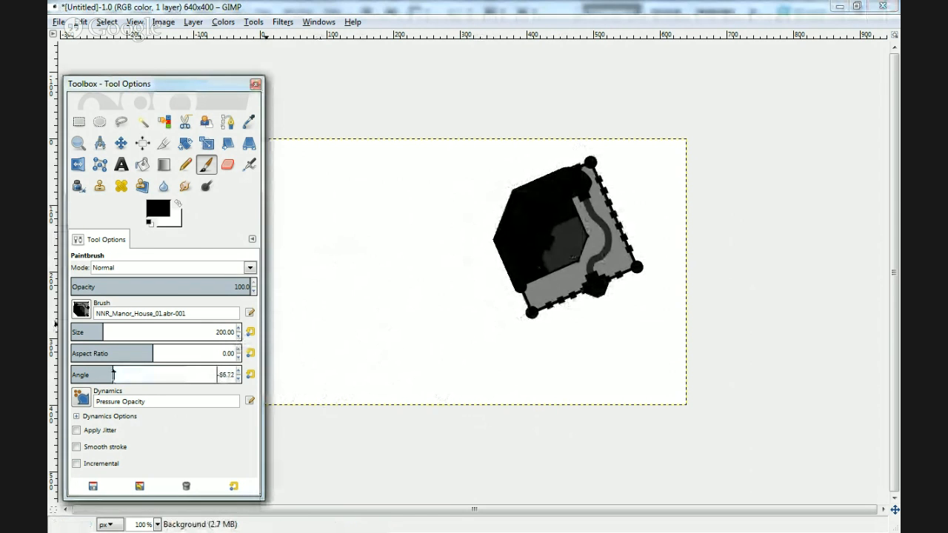
pyautogui.click(361, 235)
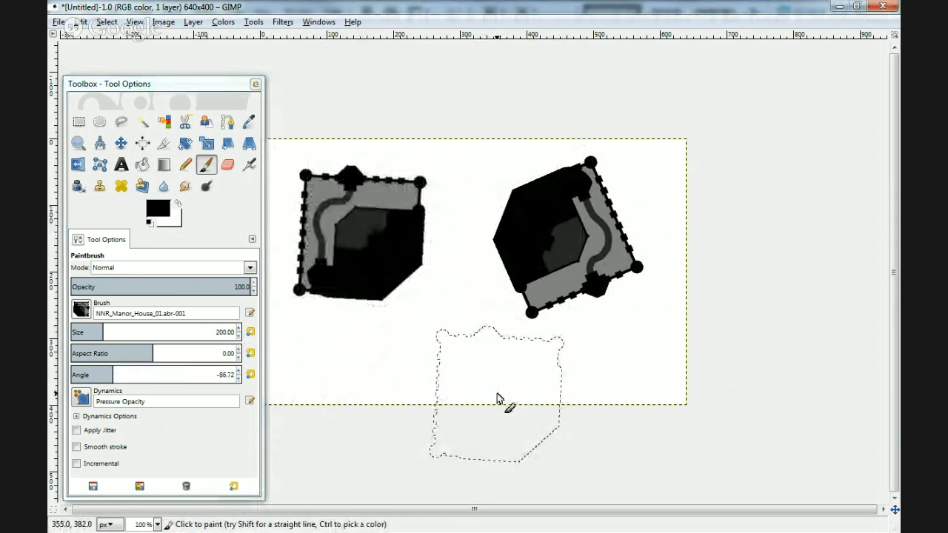
pyautogui.hotkey('ctrl', 'z')
pyautogui.hotkey('ctrl', 'z')
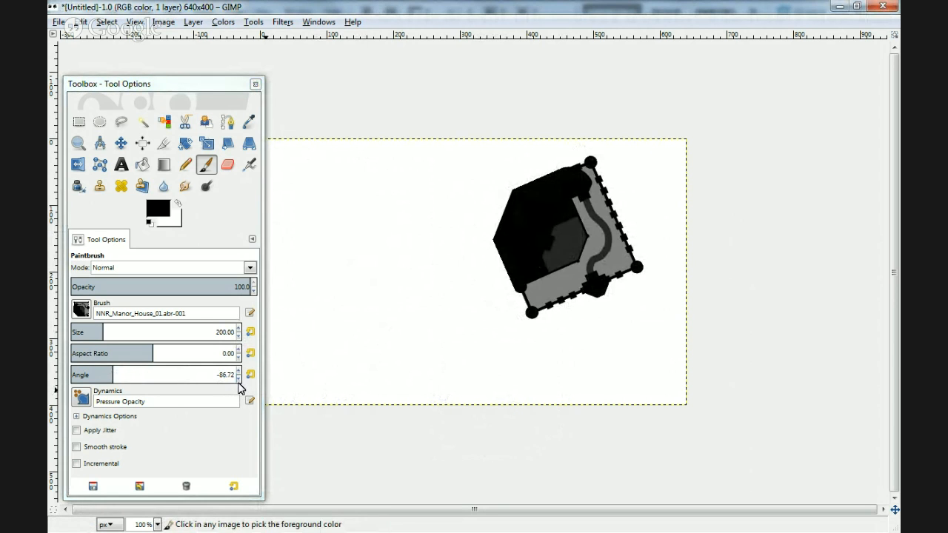
# Step: Reset the brush angle to 0 and stamp an unrotated copy of the shape on the left part of the canvas
pyautogui.click(250, 375)
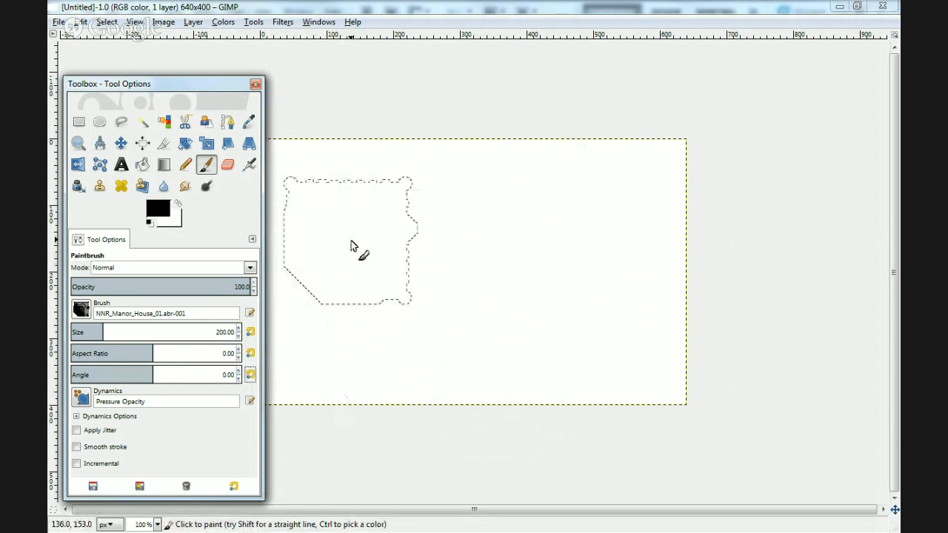
pyautogui.click(352, 245)
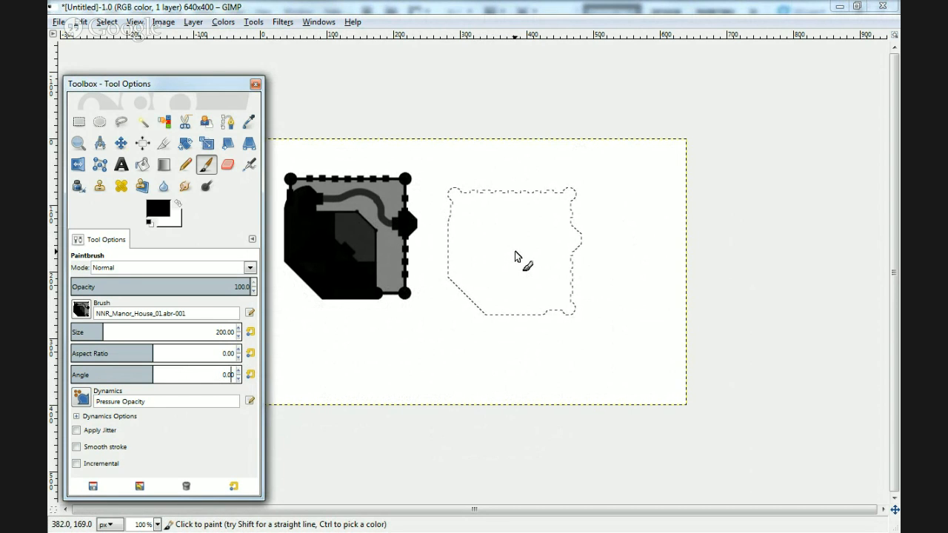
# Step: Raise the brush angle in whole degrees to 179 and stamp a rotated copy to the right of the first shape
pyautogui.press('Up')
pyautogui.press('Up')
pyautogui.press('Up')
pyautogui.press('Up')
pyautogui.press('Up')
pyautogui.press('Up')
pyautogui.press('Up')
pyautogui.press('Up')
pyautogui.press('Up')
pyautogui.press('Up')
pyautogui.press('Up')
pyautogui.press('Up')
pyautogui.press('Up')
pyautogui.press('Up')
pyautogui.press('Up')
pyautogui.press('Up')
pyautogui.press('Up')
pyautogui.press('Up')
pyautogui.press('Up')
pyautogui.press('Up')
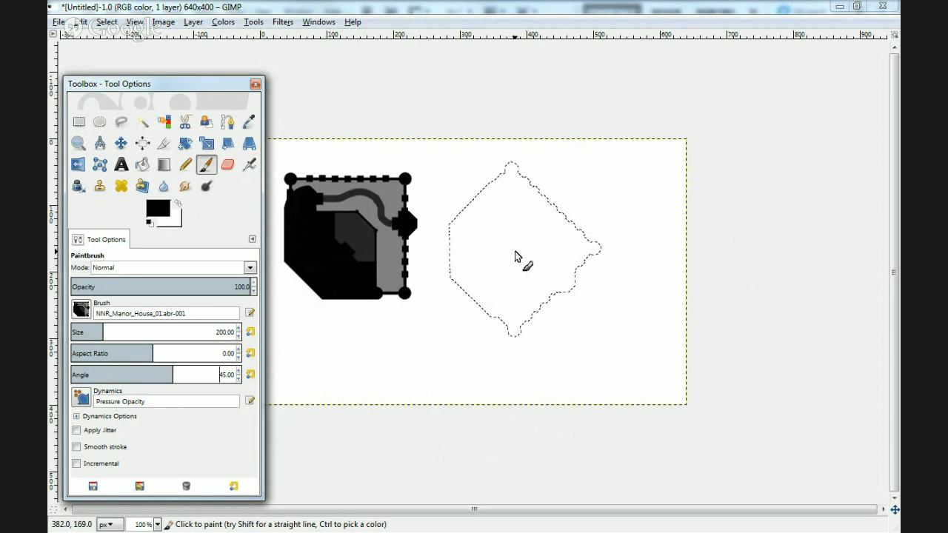
pyautogui.press('Up')
pyautogui.press('Up')
pyautogui.press('Up')
pyautogui.press('Up')
pyautogui.press('Up')
pyautogui.press('Up')
pyautogui.press('Up')
pyautogui.press('Up')
pyautogui.press('Up')
pyautogui.press('Up')
pyautogui.press('Up')
pyautogui.press('Up')
pyautogui.press('Up')
pyautogui.press('Up')
pyautogui.press('Up')
pyautogui.press('Up')
pyautogui.press('Up')
pyautogui.press('Up')
pyautogui.press('Up')
pyautogui.press('Up')
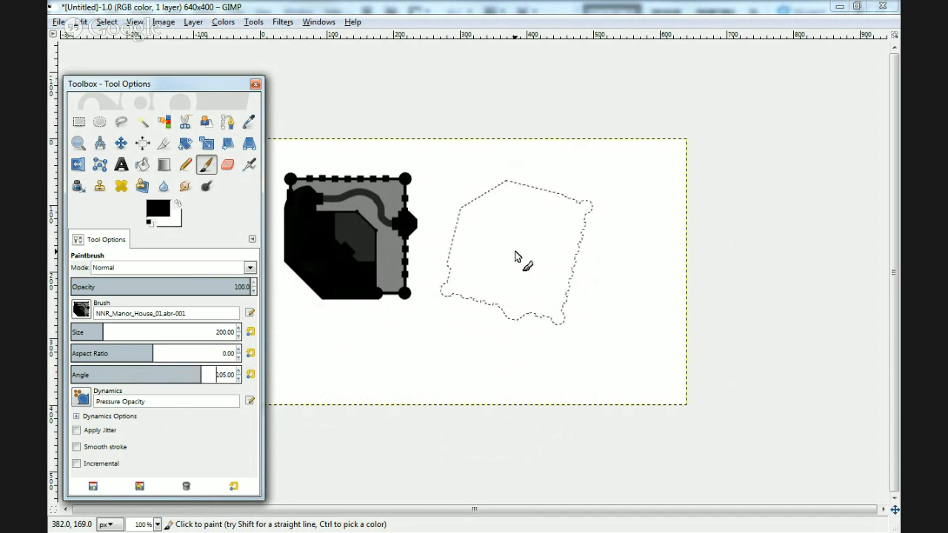
pyautogui.press('Up')
pyautogui.press('Up')
pyautogui.press('Up')
pyautogui.press('Up')
pyautogui.press('Up')
pyautogui.press('Up')
pyautogui.press('Up')
pyautogui.press('Up')
pyautogui.press('Up')
pyautogui.press('Up')
pyautogui.press('Up')
pyautogui.press('Up')
pyautogui.press('Up')
pyautogui.press('Up')
pyautogui.press('Up')
pyautogui.press('Up')
pyautogui.press('Up')
pyautogui.press('Up')
pyautogui.press('Up')
pyautogui.press('Up')
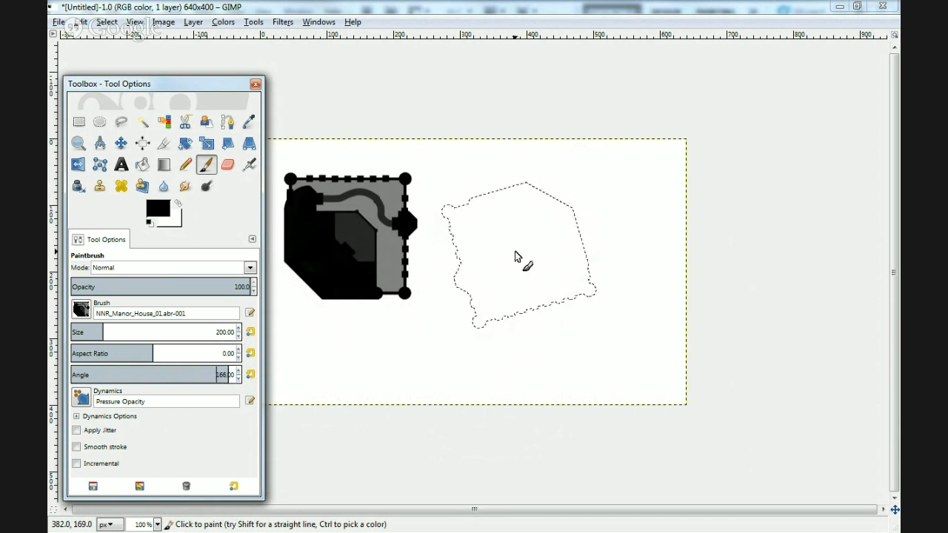
pyautogui.press('Up')
pyautogui.press('Up')
pyautogui.press('Up')
pyautogui.press('Up')
pyautogui.press('Up')
pyautogui.press('Up')
pyautogui.press('Up')
pyautogui.press('Up')
pyautogui.press('Up')
pyautogui.press('Up')
pyautogui.press('Up')
pyautogui.press('Up')
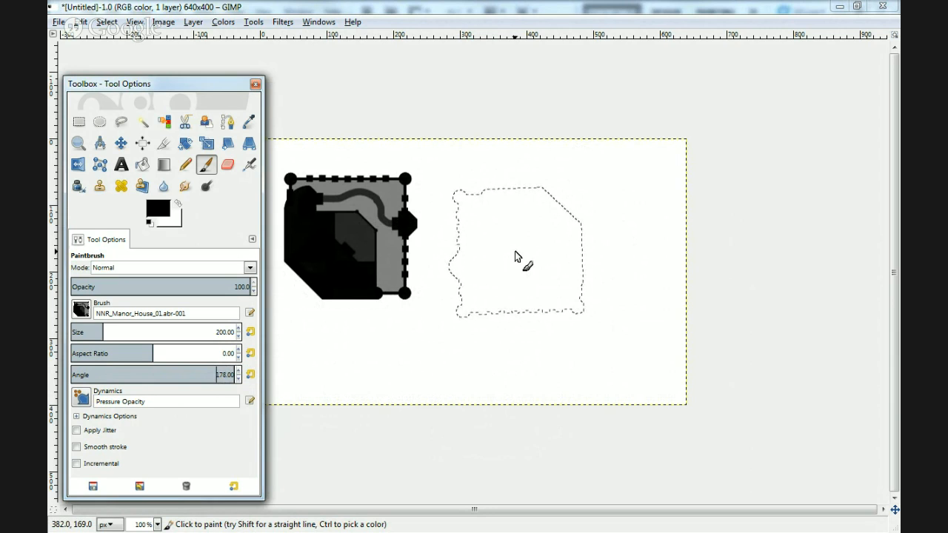
pyautogui.press('Up')
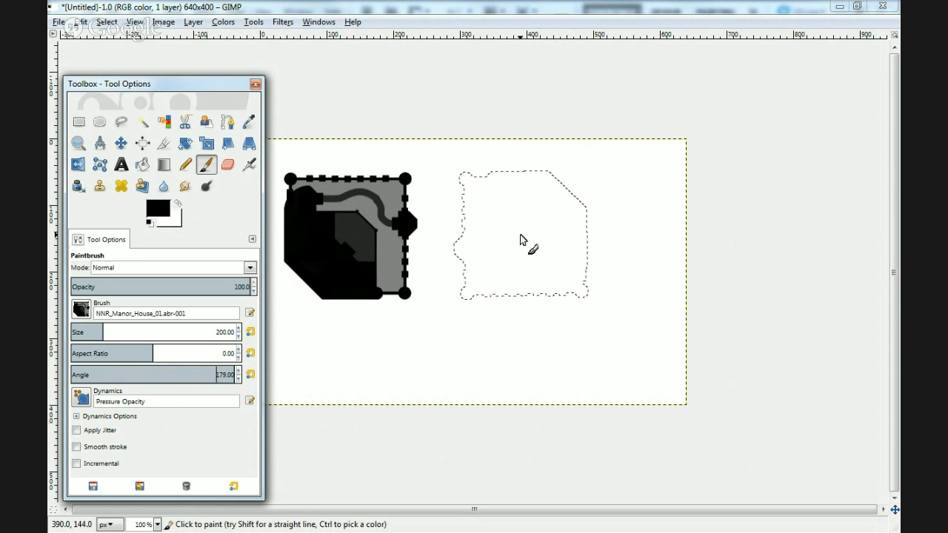
pyautogui.click(520, 235)
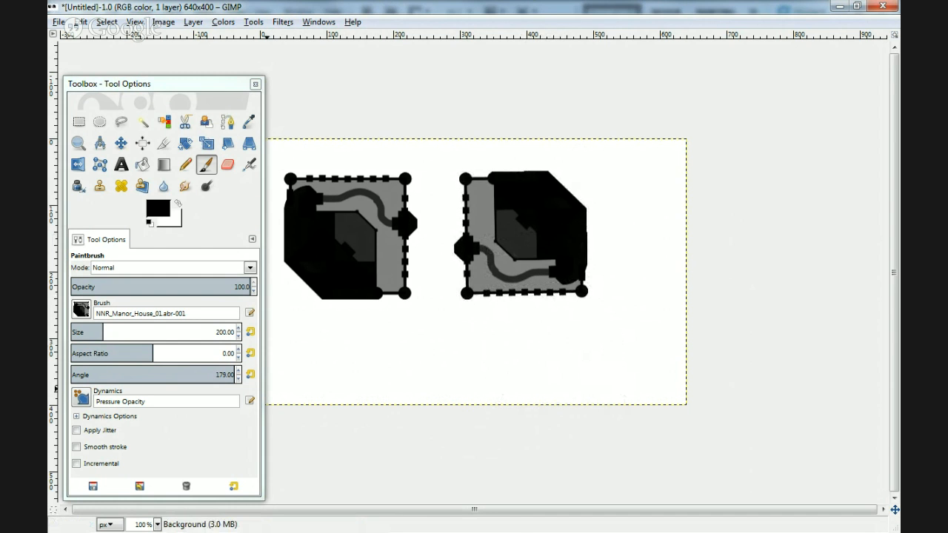
# Step: Lower the brush angle in whole degrees to -88 and stamp a rotated copy below the two shapes, extending past the canvas's lower edge
pyautogui.click(237, 371)
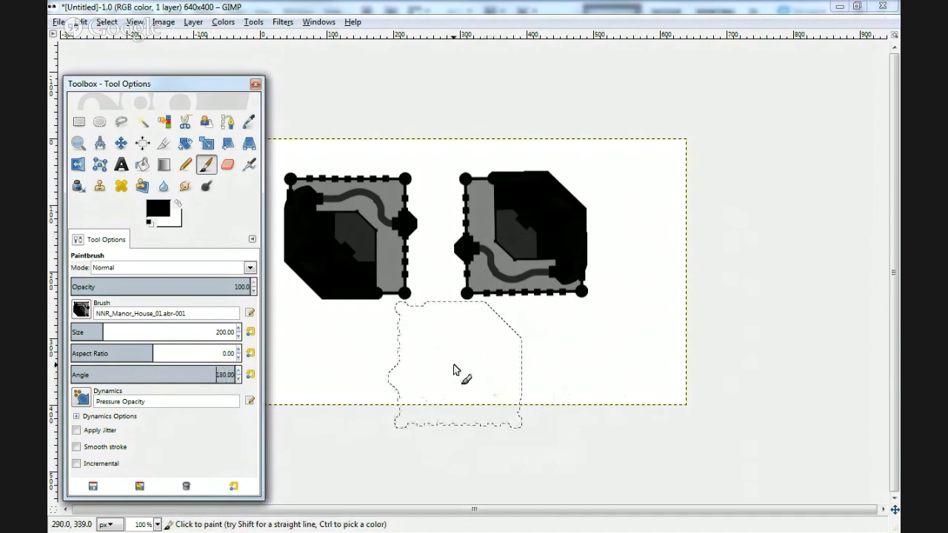
pyautogui.click(237, 377)
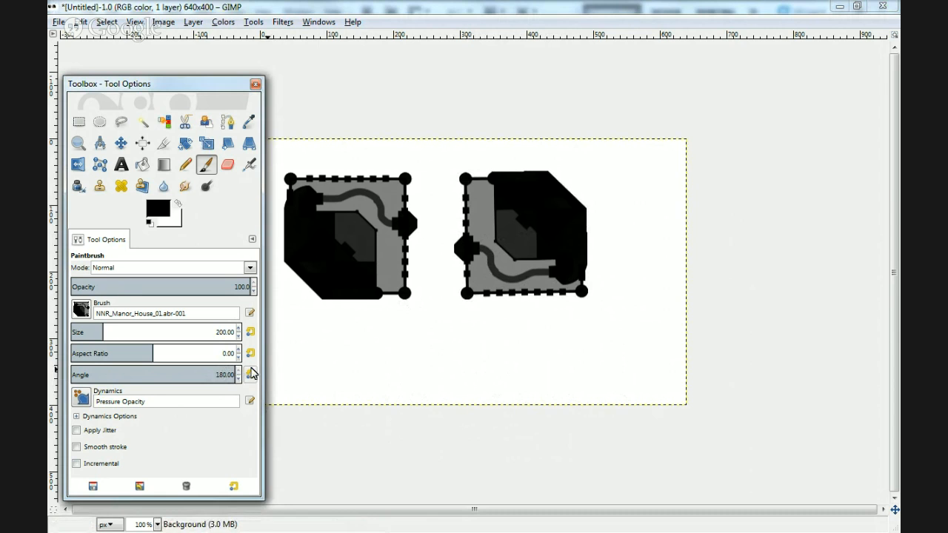
pyautogui.press('Down')
pyautogui.press('Down')
pyautogui.press('Down')
pyautogui.press('Down')
pyautogui.press('Down')
pyautogui.press('Down')
pyautogui.press('Down')
pyautogui.press('Down')
pyautogui.press('Down')
pyautogui.press('Down')
pyautogui.press('Down')
pyautogui.press('Down')
pyautogui.press('Down')
pyautogui.press('Down')
pyautogui.press('Down')
pyautogui.press('Down')
pyautogui.press('Down')
pyautogui.press('Down')
pyautogui.press('Down')
pyautogui.press('Down')
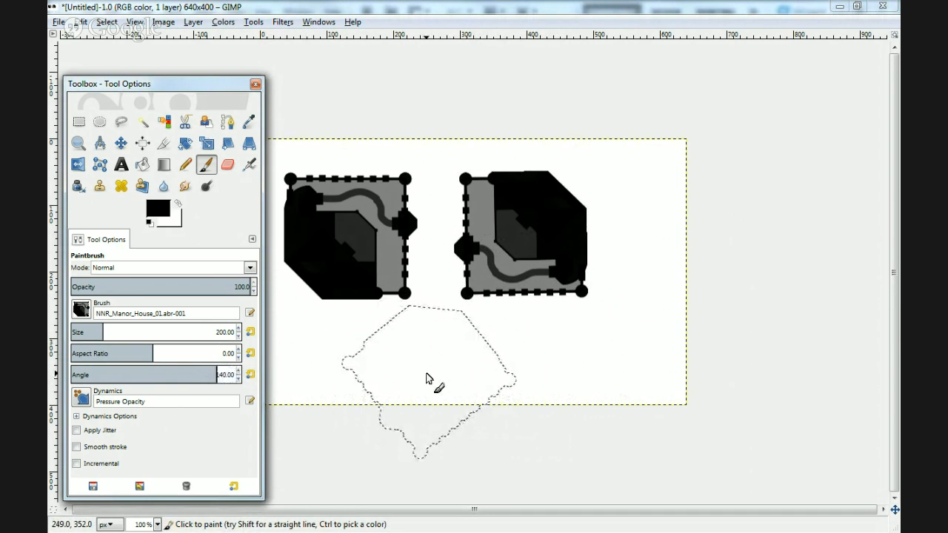
pyautogui.press('Down')
pyautogui.press('Down')
pyautogui.press('Down')
pyautogui.press('Down')
pyautogui.press('Down')
pyautogui.press('Down')
pyautogui.press('Down')
pyautogui.press('Down')
pyautogui.press('Down')
pyautogui.press('Down')
pyautogui.press('Down')
pyautogui.press('Down')
pyautogui.press('Down')
pyautogui.press('Down')
pyautogui.press('Down')
pyautogui.press('Down')
pyautogui.press('Down')
pyautogui.press('Down')
pyautogui.press('Down')
pyautogui.press('Down')
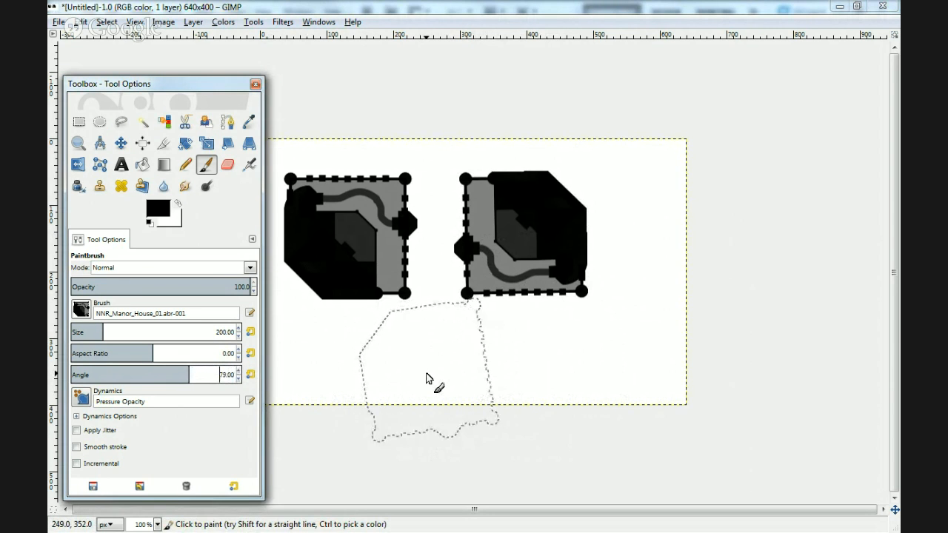
pyautogui.press('Down')
pyautogui.press('Down')
pyautogui.press('Down')
pyautogui.press('Down')
pyautogui.press('Down')
pyautogui.press('Down')
pyautogui.press('Down')
pyautogui.press('Down')
pyautogui.press('Down')
pyautogui.press('Down')
pyautogui.press('Down')
pyautogui.press('Down')
pyautogui.press('Down')
pyautogui.press('Down')
pyautogui.press('Down')
pyautogui.press('Down')
pyautogui.press('Down')
pyautogui.press('Down')
pyautogui.press('Down')
pyautogui.press('Down')
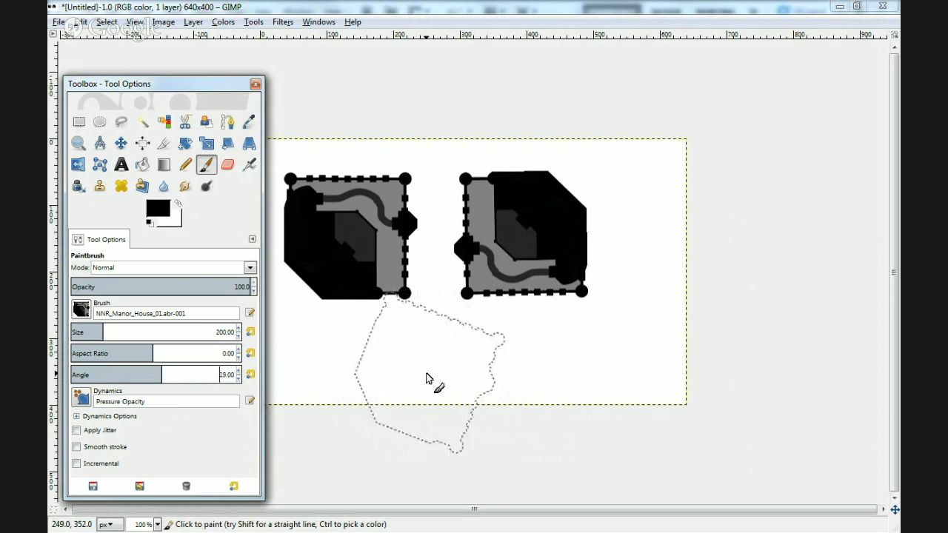
pyautogui.press('Down')
pyautogui.press('Down')
pyautogui.press('Down')
pyautogui.press('Down')
pyautogui.press('Down')
pyautogui.press('Down')
pyautogui.press('Down')
pyautogui.press('Down')
pyautogui.press('Down')
pyautogui.press('Down')
pyautogui.press('Down')
pyautogui.press('Down')
pyautogui.press('Down')
pyautogui.press('Down')
pyautogui.press('Down')
pyautogui.press('Down')
pyautogui.press('Down')
pyautogui.press('Down')
pyautogui.press('Down')
pyautogui.press('Down')
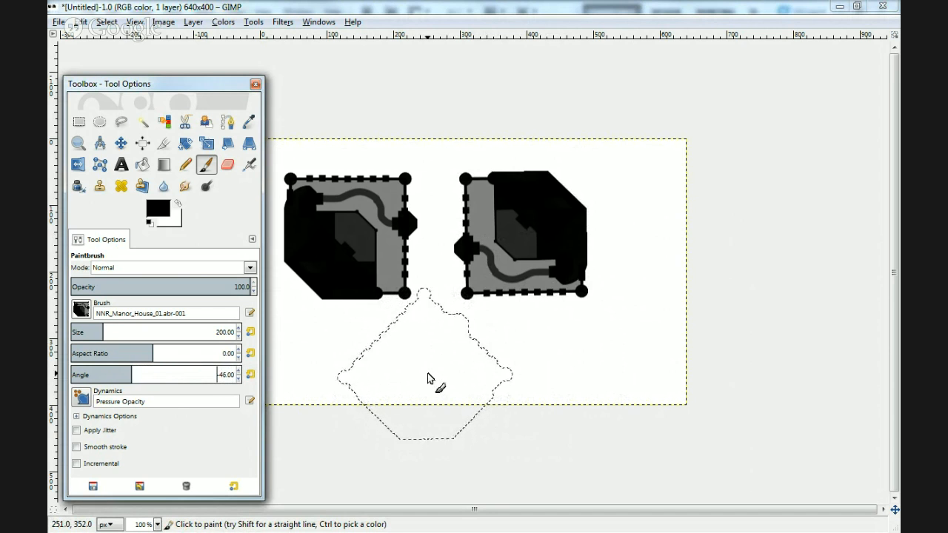
pyautogui.press('Down')
pyautogui.press('Down')
pyautogui.press('Down')
pyautogui.press('Down')
pyautogui.press('Down')
pyautogui.press('Down')
pyautogui.press('Down')
pyautogui.press('Down')
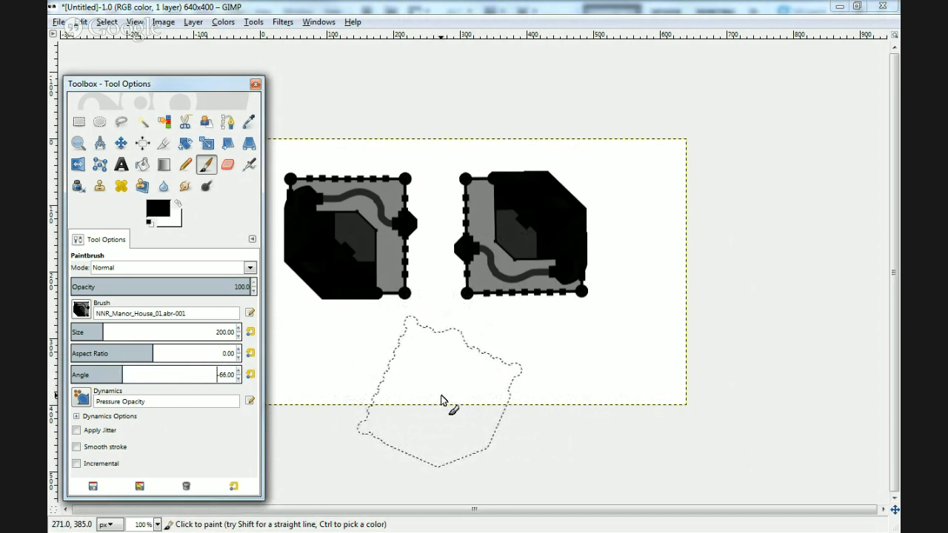
pyautogui.press('Down')
pyautogui.press('Down')
pyautogui.press('Down')
pyautogui.press('Down')
pyautogui.press('Down')
pyautogui.press('Down')
pyautogui.press('Down')
pyautogui.press('Down')
pyautogui.press('Down')
pyautogui.press('Down')
pyautogui.press('Down')
pyautogui.press('Down')
pyautogui.press('Down')
pyautogui.press('Down')
pyautogui.press('Down')
pyautogui.press('Down')
pyautogui.press('Down')
pyautogui.press('Down')
pyautogui.press('Down')
pyautogui.press('Down')
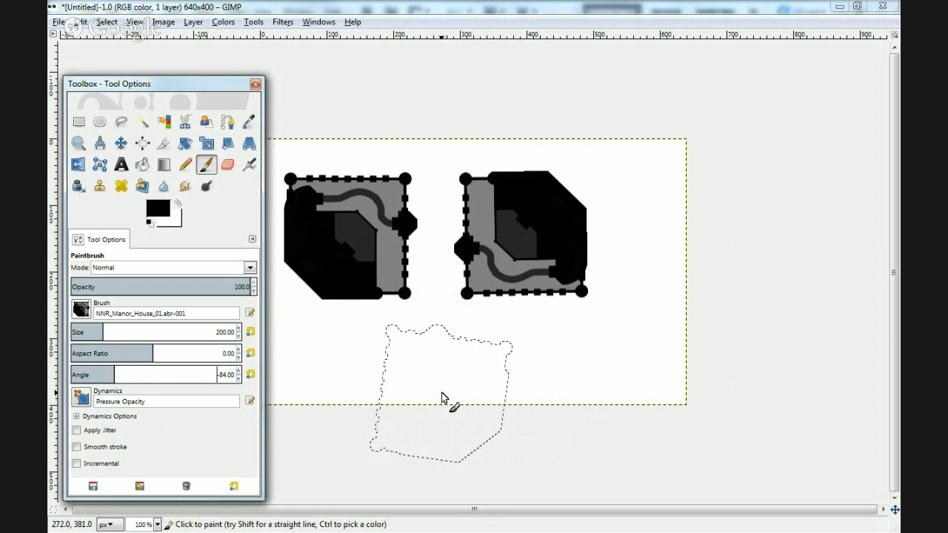
pyautogui.press('Up')
pyautogui.press('Up')
pyautogui.press('Up')
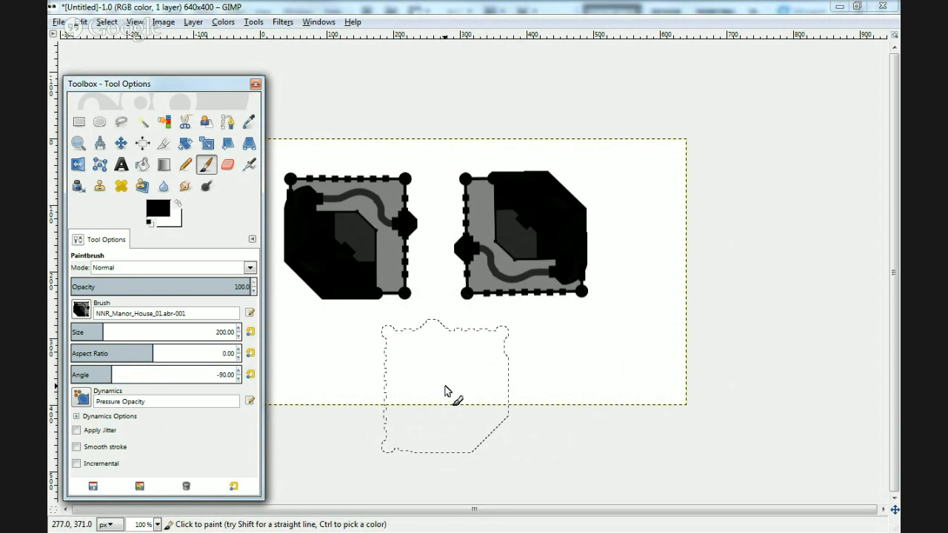
pyautogui.click(445, 391)
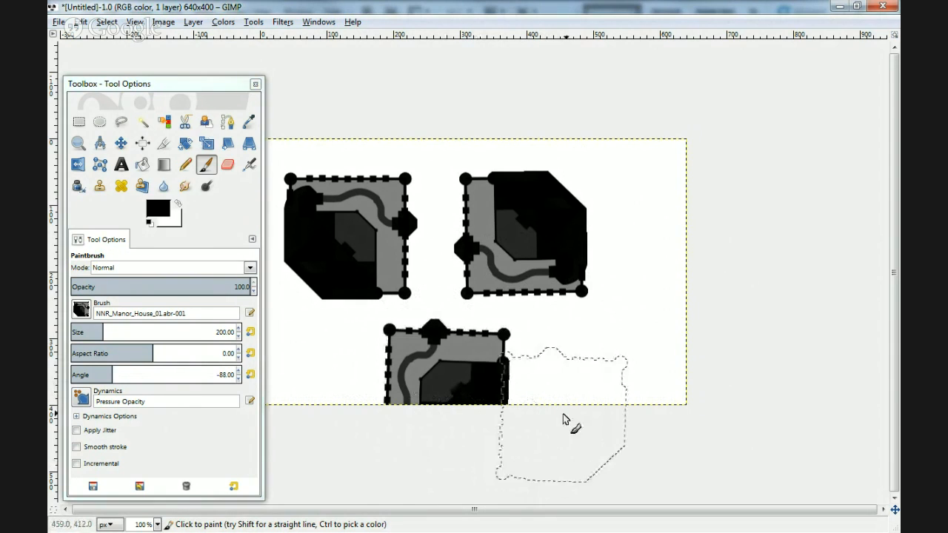